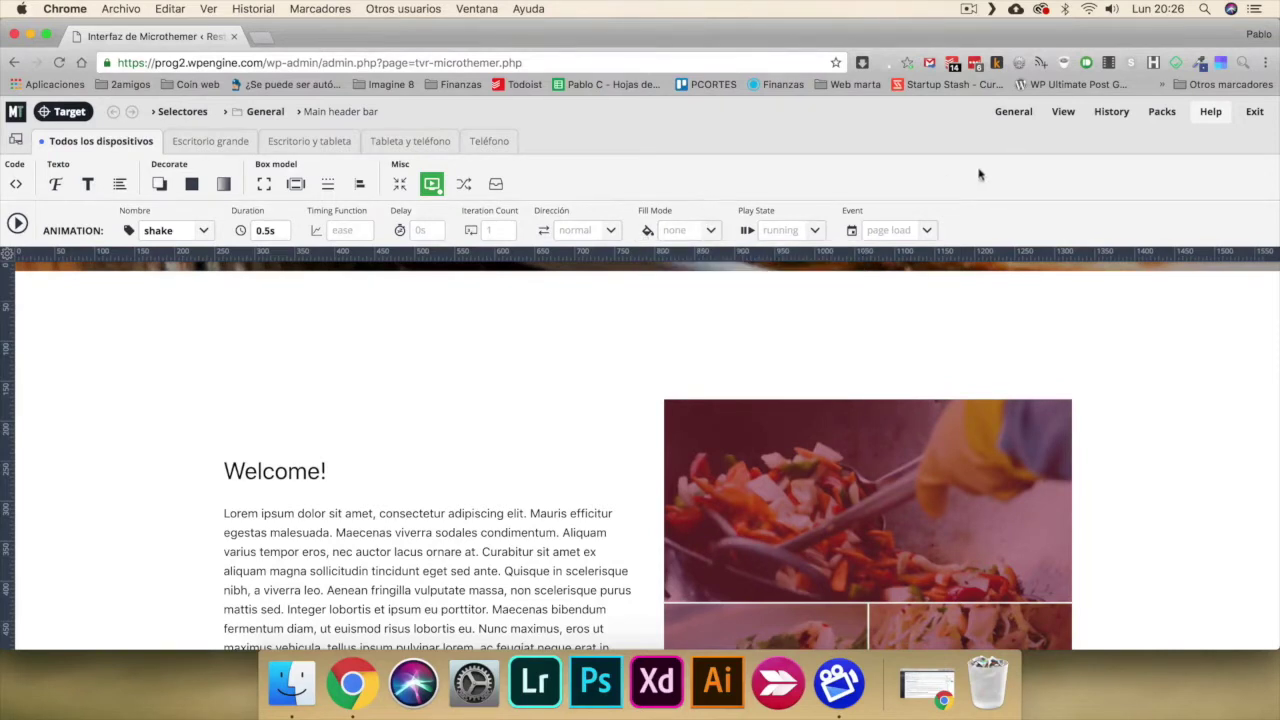
Step: Open and close the Microthemer preferences, and look over the General and View options
{"action": "mouse_move", "coordinate": [1010, 130]}
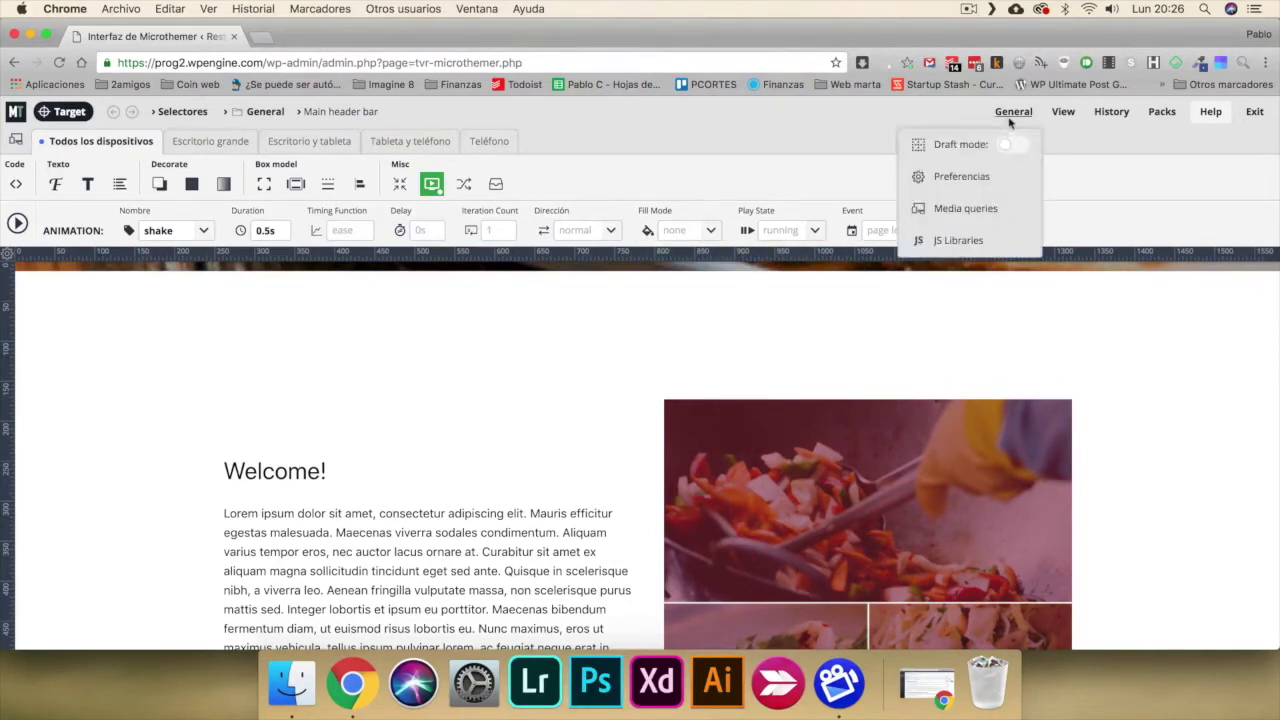
{"action": "left_click", "coordinate": [966, 177]}
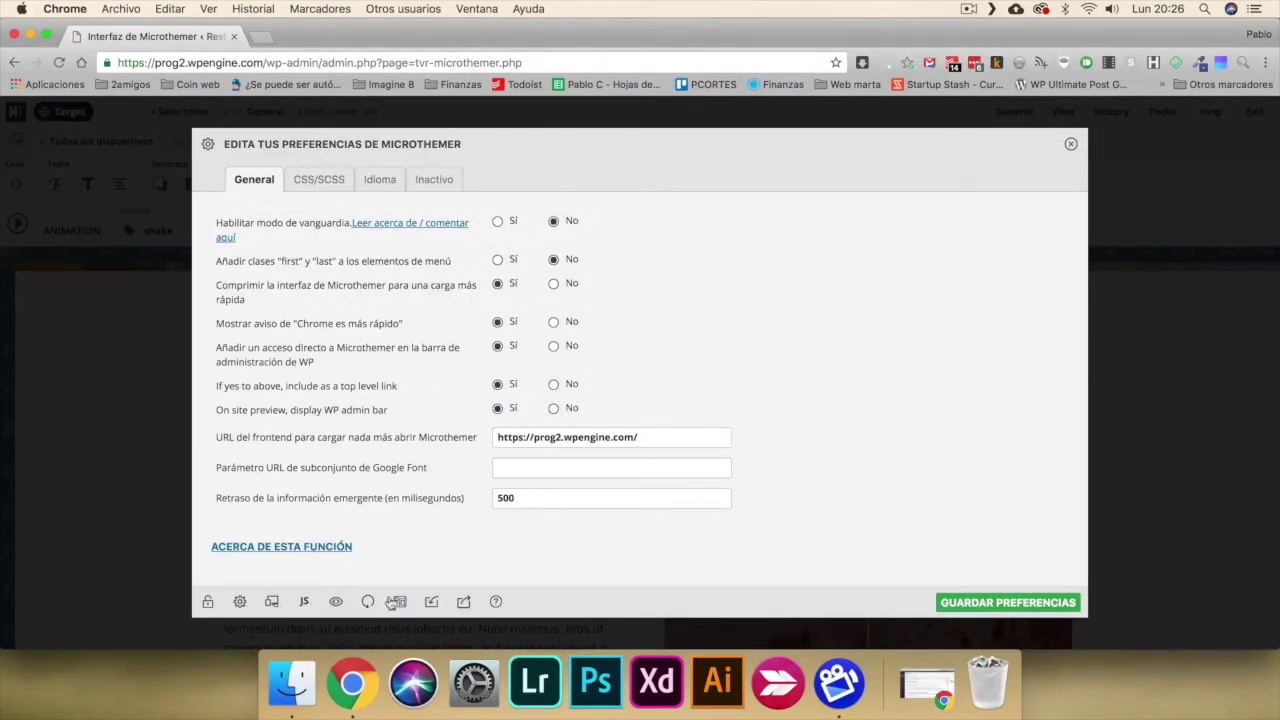
{"action": "left_click", "coordinate": [1070, 147]}
{"action": "mouse_move", "coordinate": [1024, 124]}
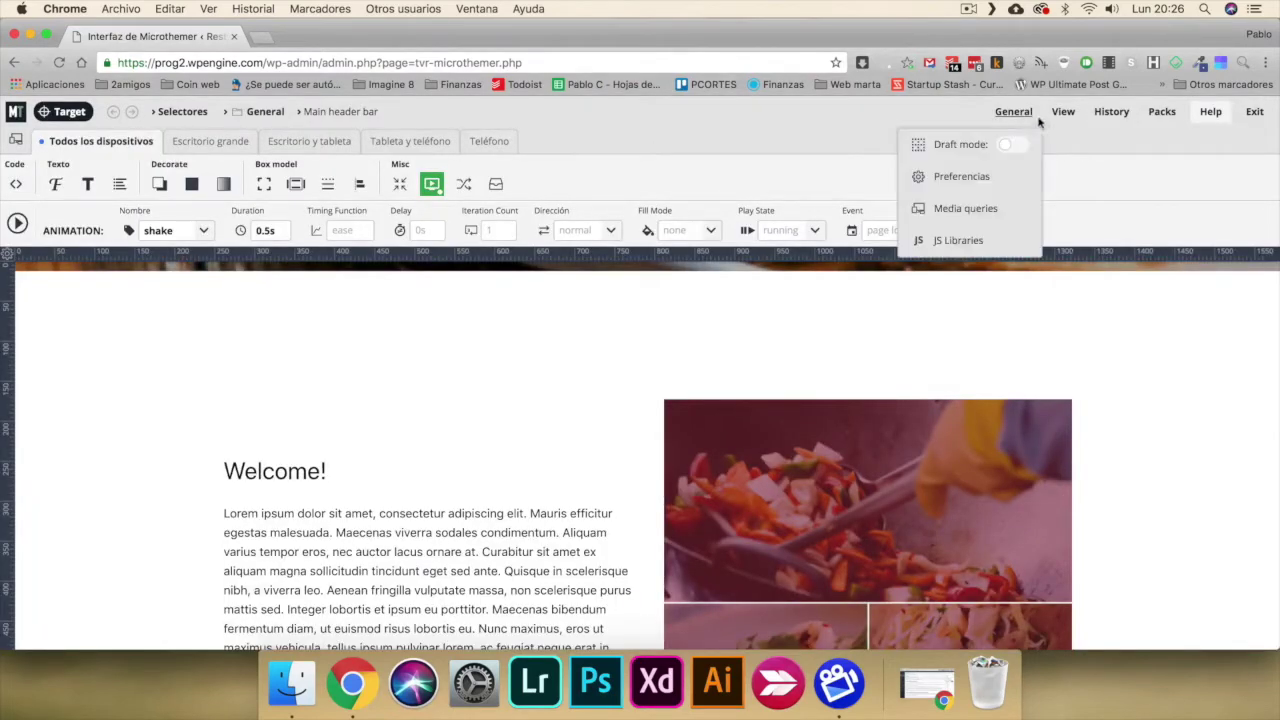
{"action": "mouse_move", "coordinate": [1033, 148]}
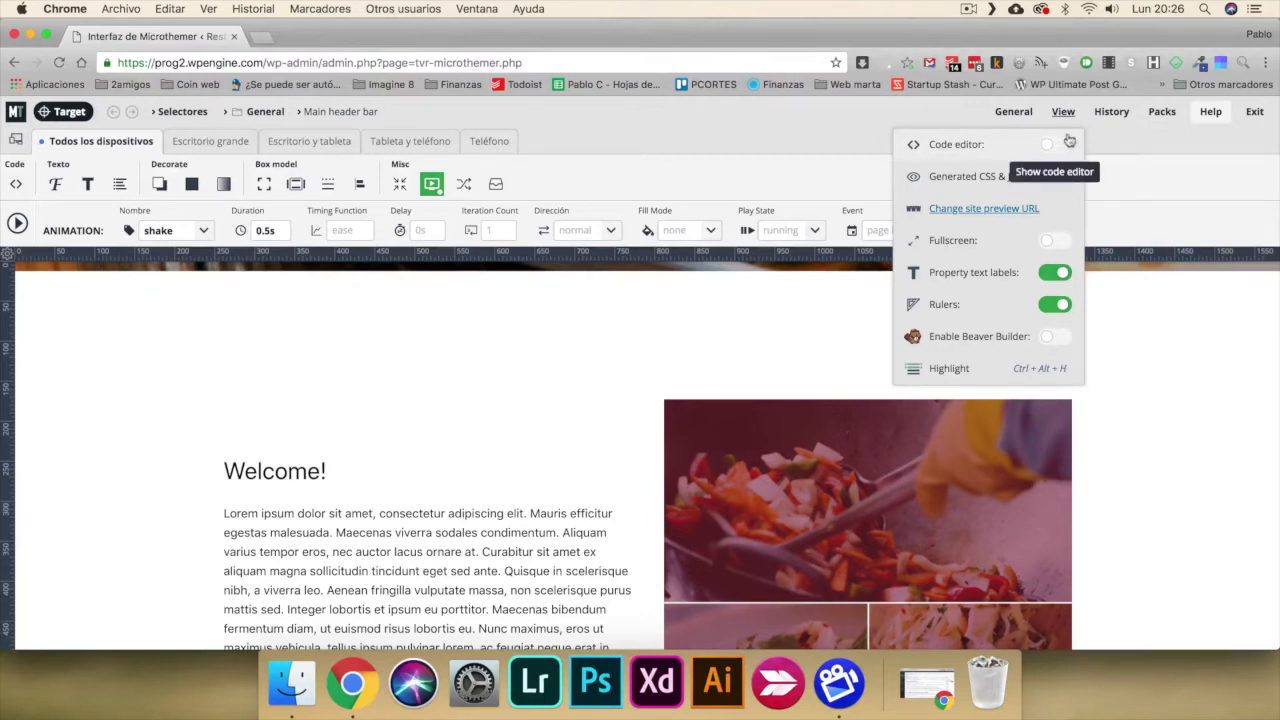
{"action": "mouse_move", "coordinate": [1183, 107]}
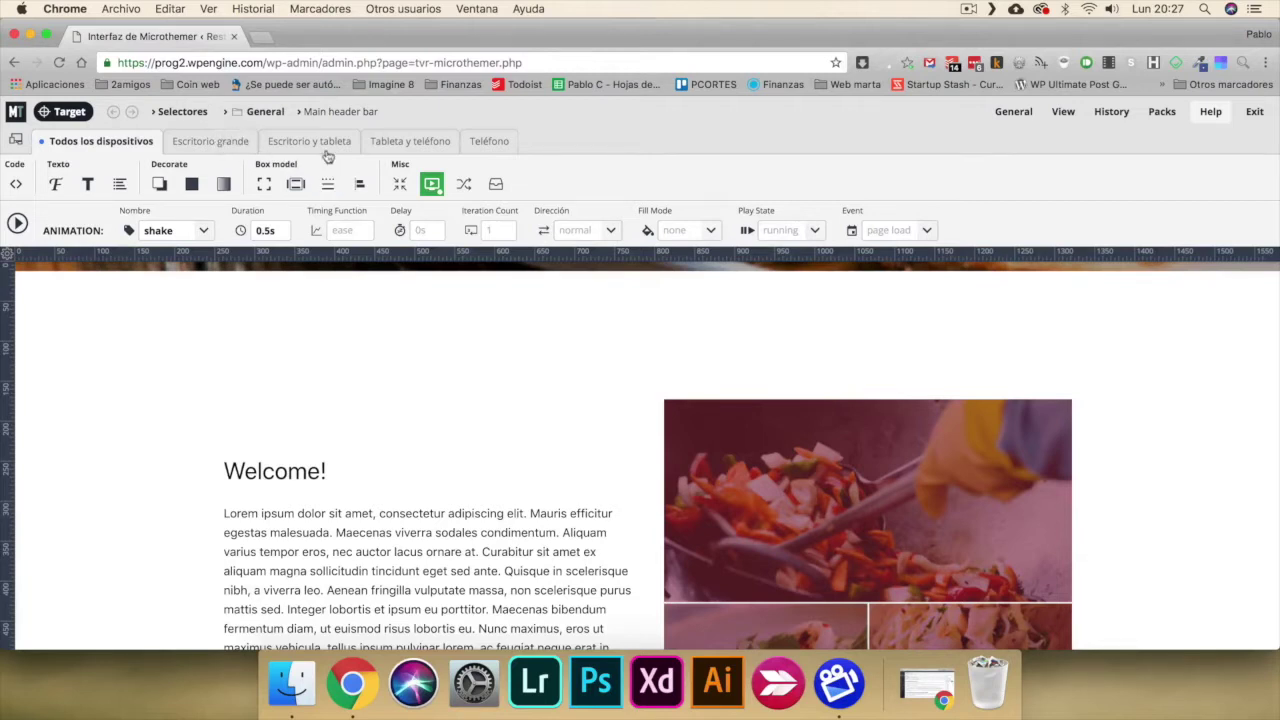
Step: Preview the page in the large desktop, desktop and tablet, tablet and phone, and phone views, and return to all devices
{"action": "left_click", "coordinate": [222, 140]}
{"action": "left_click", "coordinate": [281, 143]}
{"action": "left_click", "coordinate": [400, 144]}
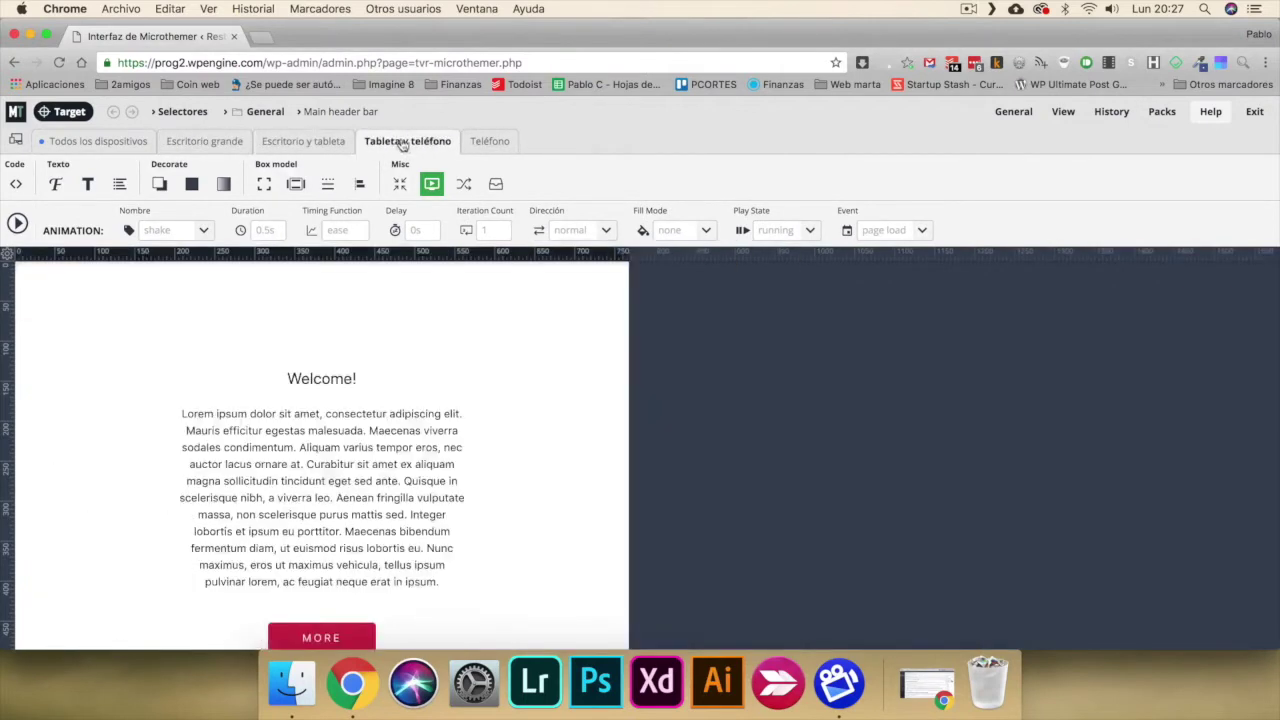
{"action": "left_click", "coordinate": [488, 141]}
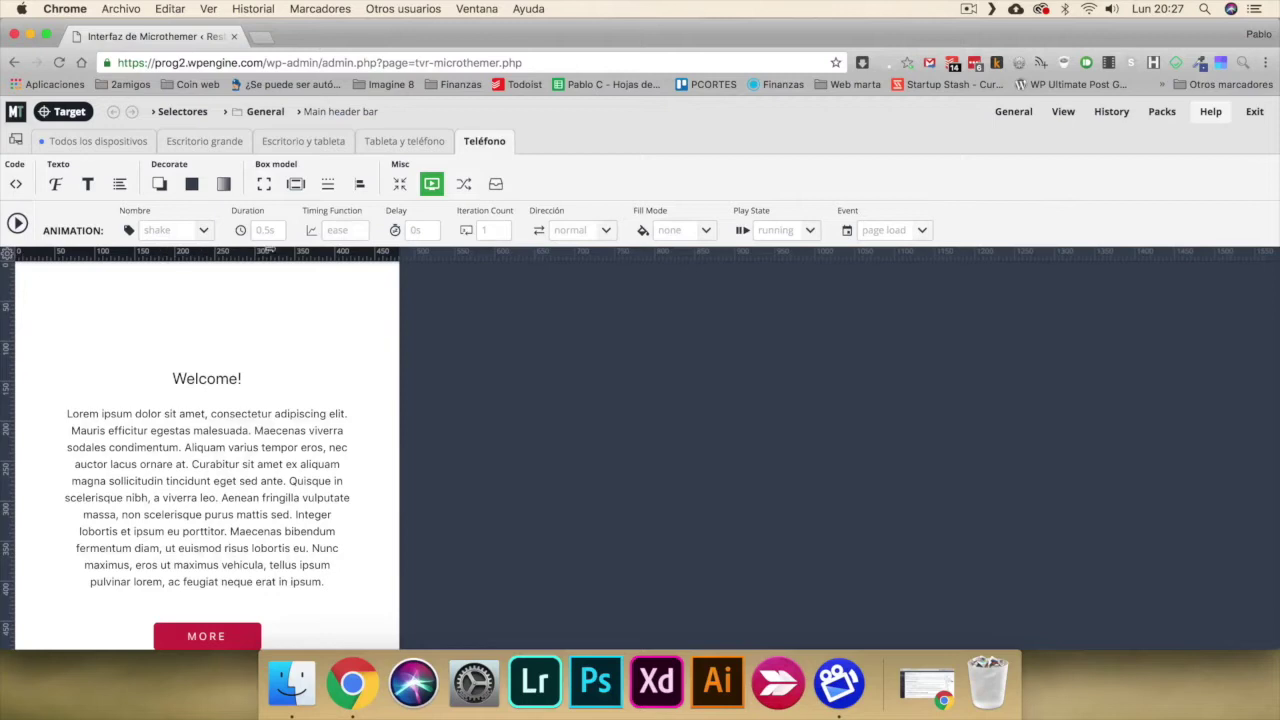
{"action": "left_click", "coordinate": [55, 147]}
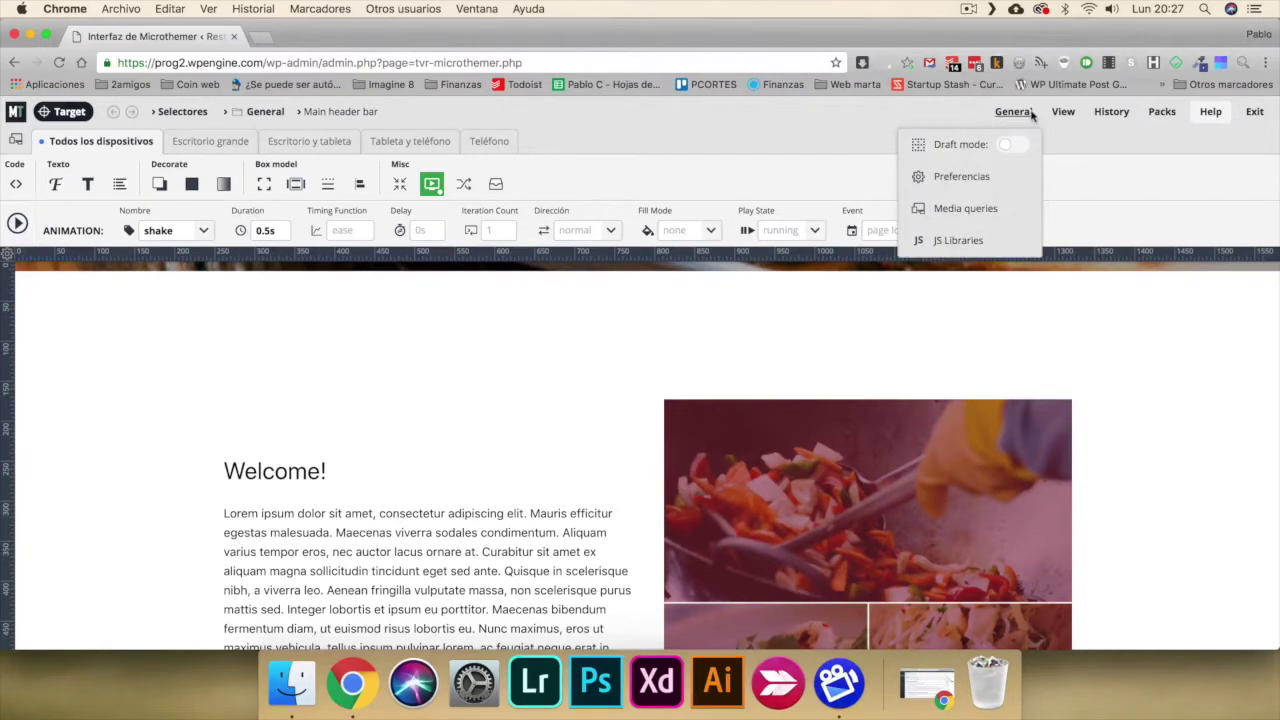
Step: Open the Microthemer preferences and review the general settings, including interface compression and the first/last menu classes
{"action": "left_click", "coordinate": [964, 177]}
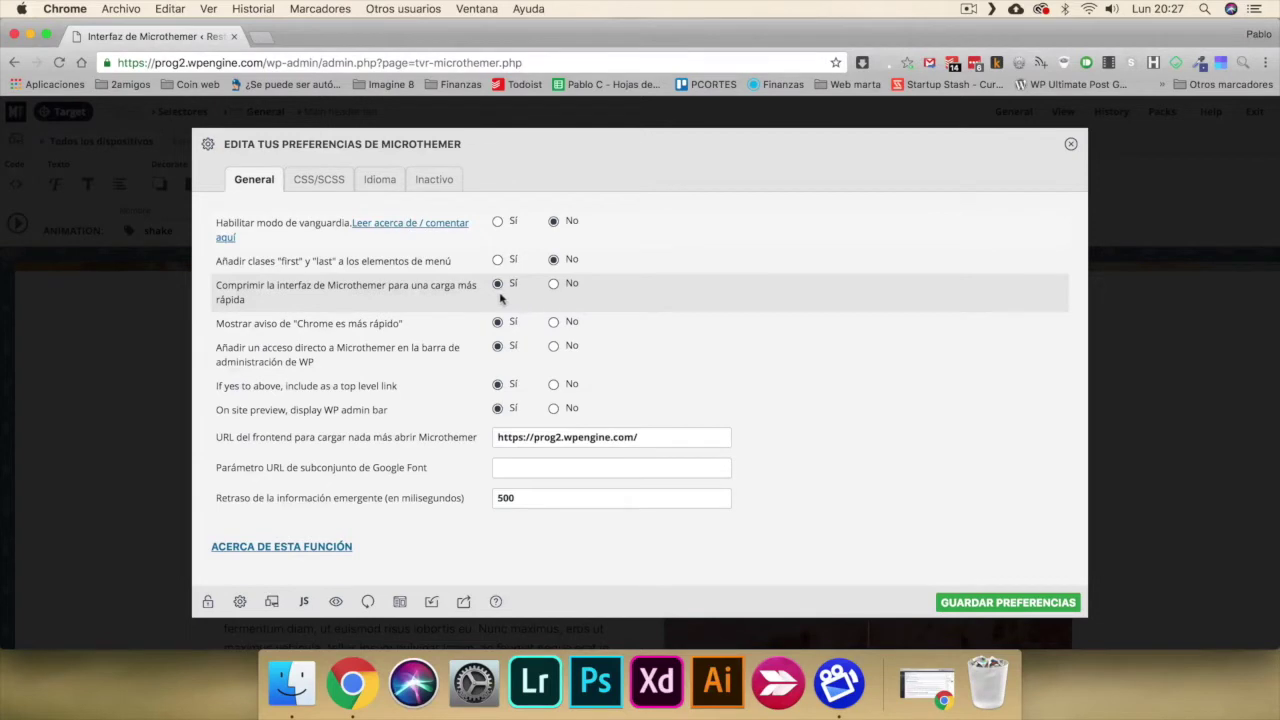
{"action": "mouse_move", "coordinate": [328, 289]}
{"action": "mouse_move", "coordinate": [368, 255]}
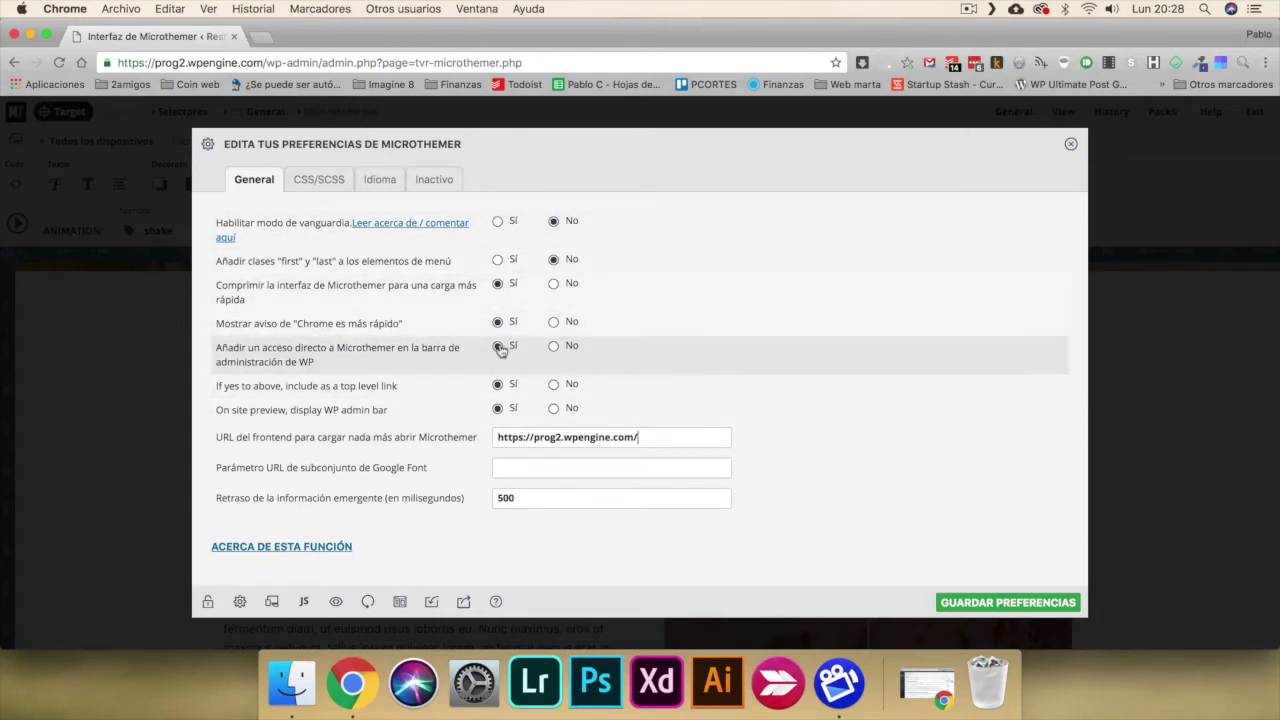
Step: Review the CSS/SCSS preferences for !important styles, SCSS, minification, the dark code editor theme and hex colours
{"action": "left_click", "coordinate": [316, 186]}
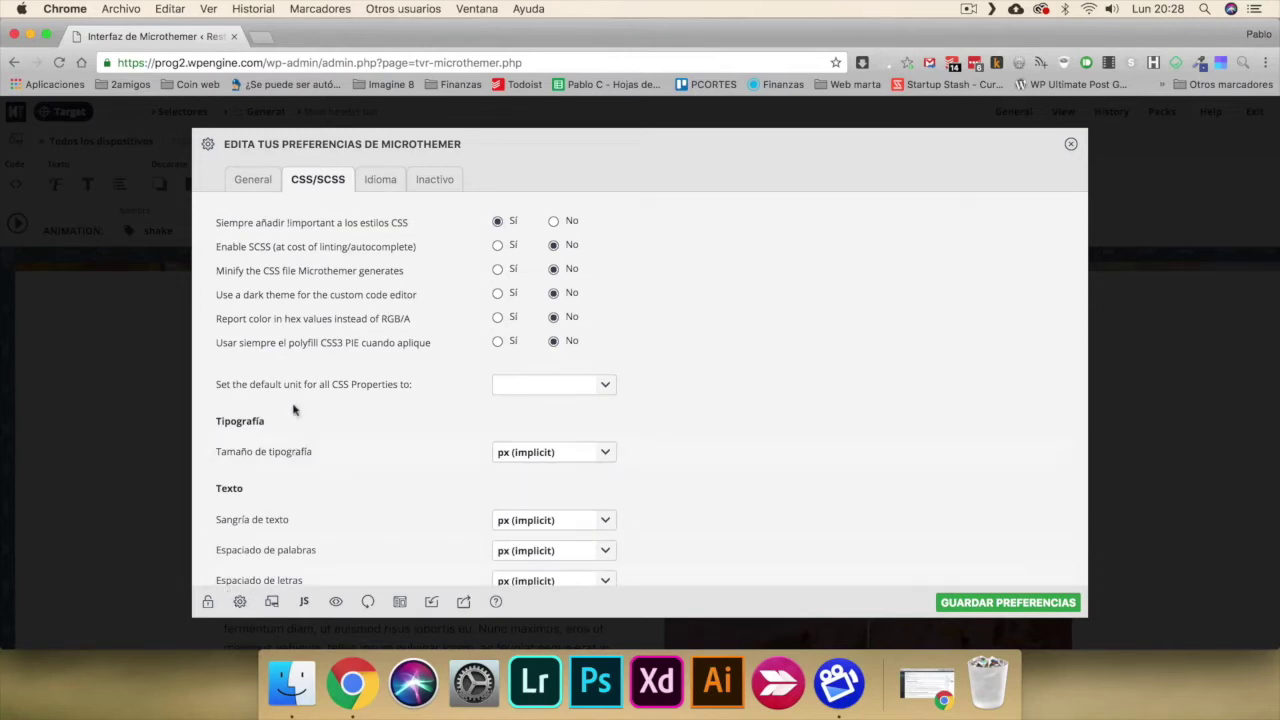
{"action": "mouse_move", "coordinate": [323, 248]}
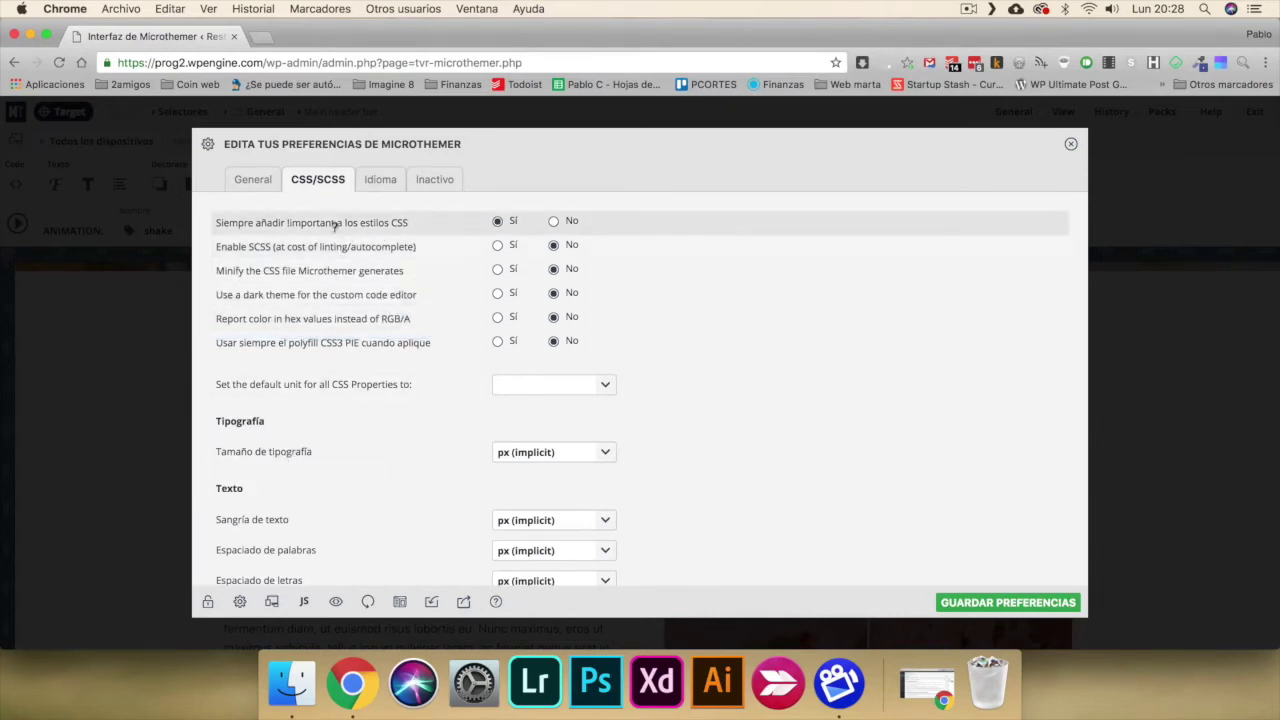
{"action": "mouse_move", "coordinate": [291, 224]}
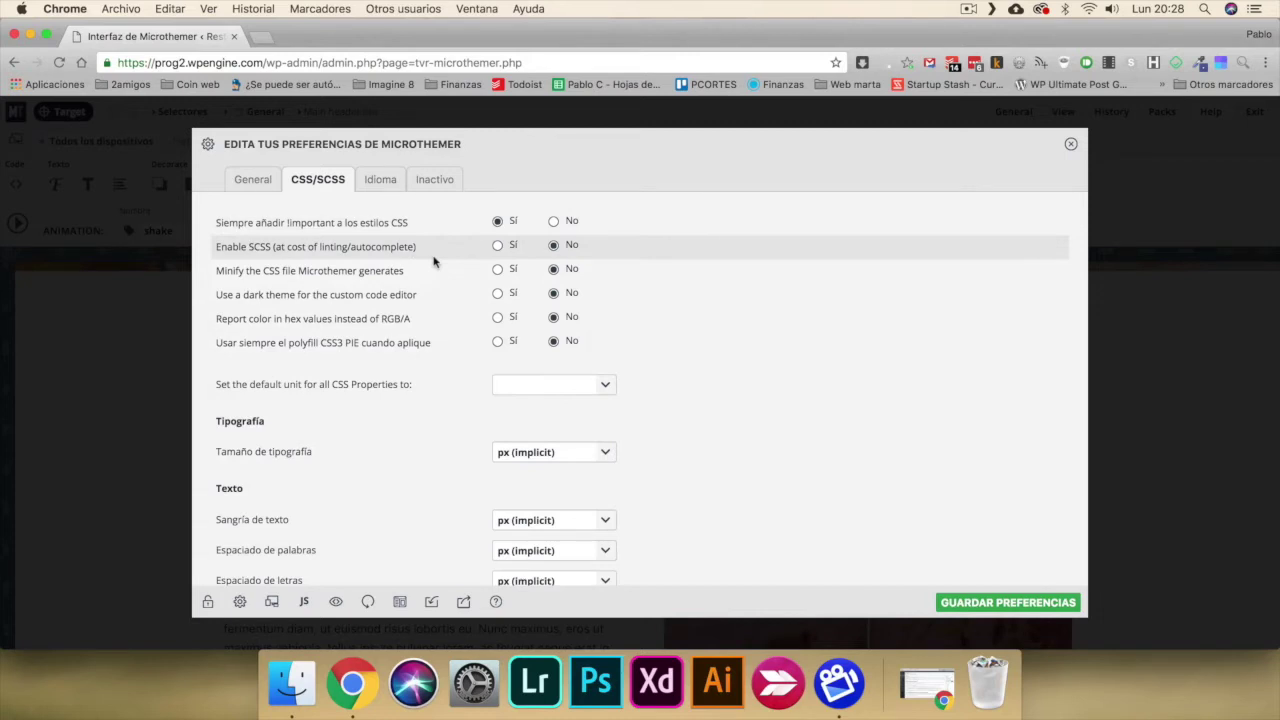
{"action": "mouse_move", "coordinate": [381, 321]}
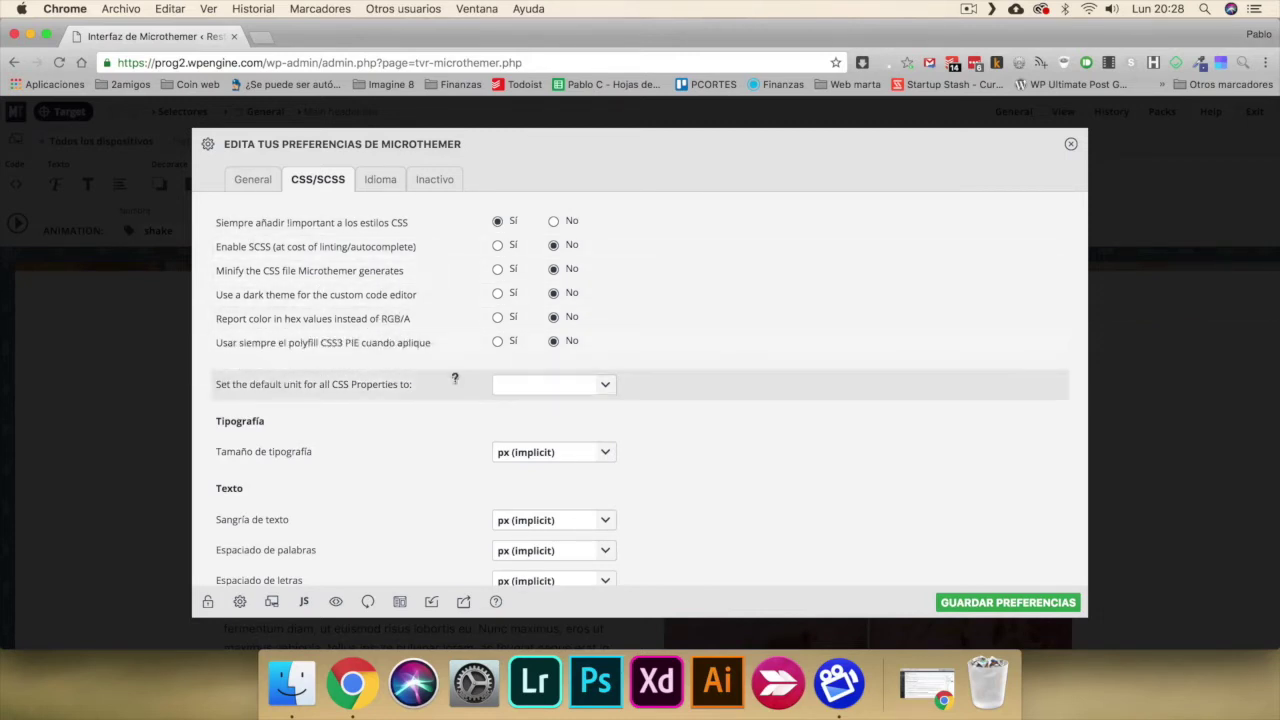
Step: Examine the default CSS unit settings and the units available for Tamaño de tipografía, without changing the selection
{"action": "scroll", "coordinate": [455, 378], "scroll_direction": "down", "scroll_amount": 1}
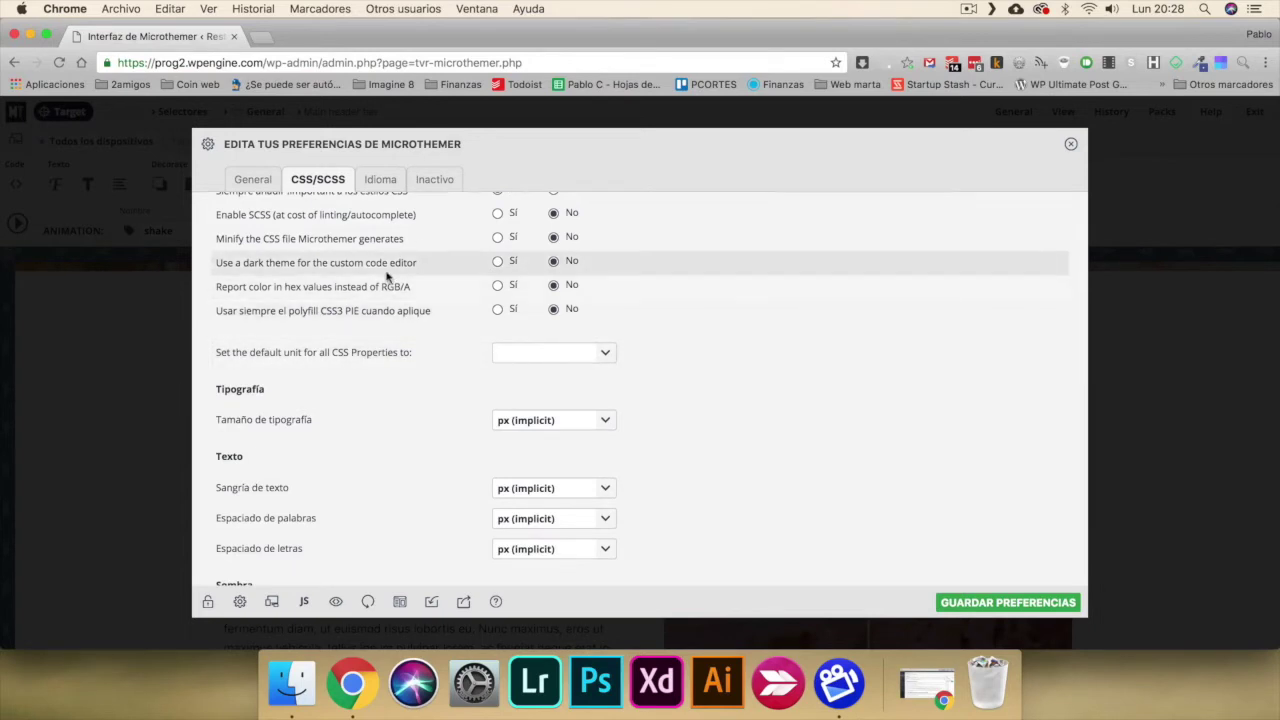
{"action": "scroll", "coordinate": [386, 276], "scroll_direction": "down", "scroll_amount": 1}
{"action": "scroll", "coordinate": [386, 276], "scroll_direction": "down", "scroll_amount": 1}
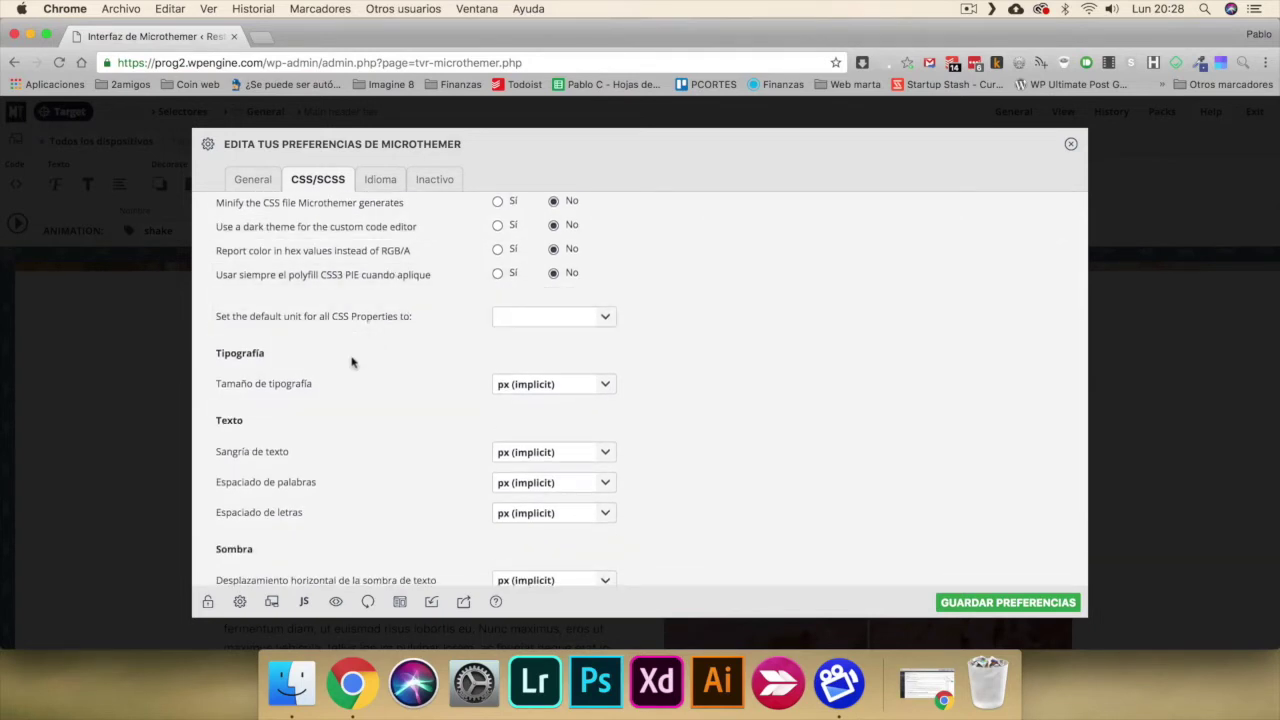
{"action": "scroll", "coordinate": [352, 366], "scroll_direction": "down", "scroll_amount": 1}
{"action": "scroll", "coordinate": [349, 368], "scroll_direction": "down", "scroll_amount": 1}
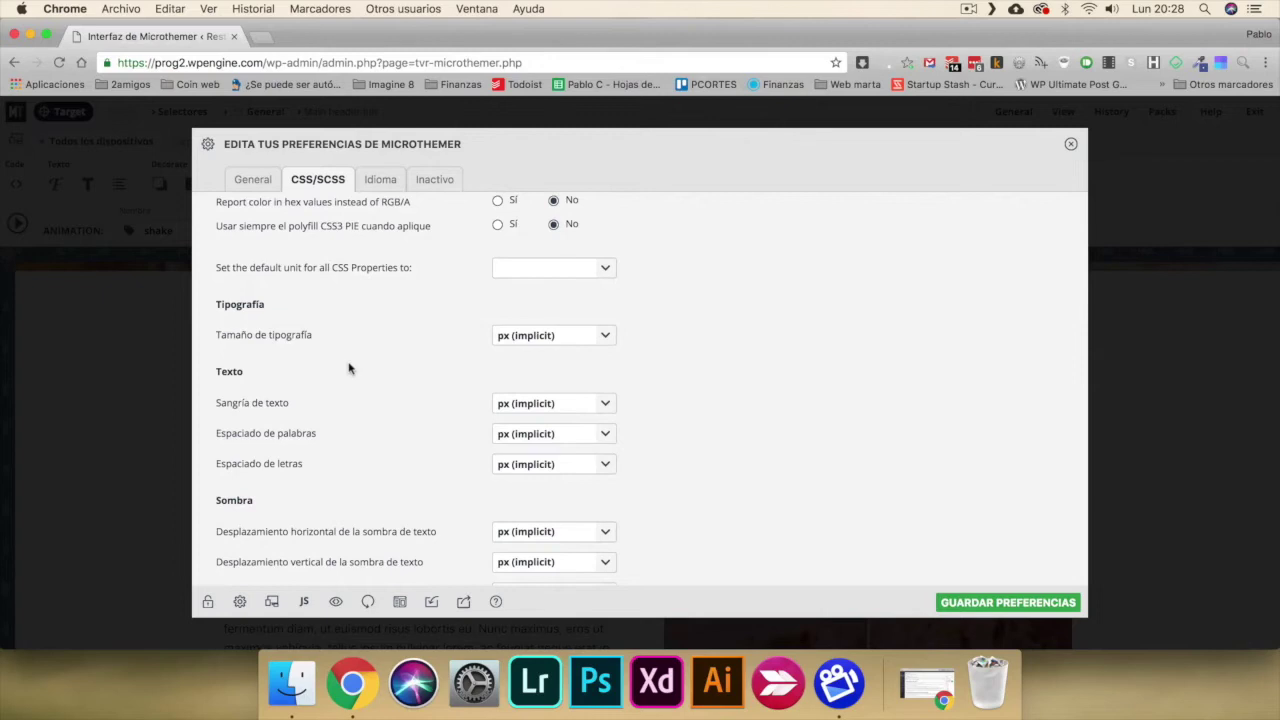
{"action": "mouse_move", "coordinate": [279, 337]}
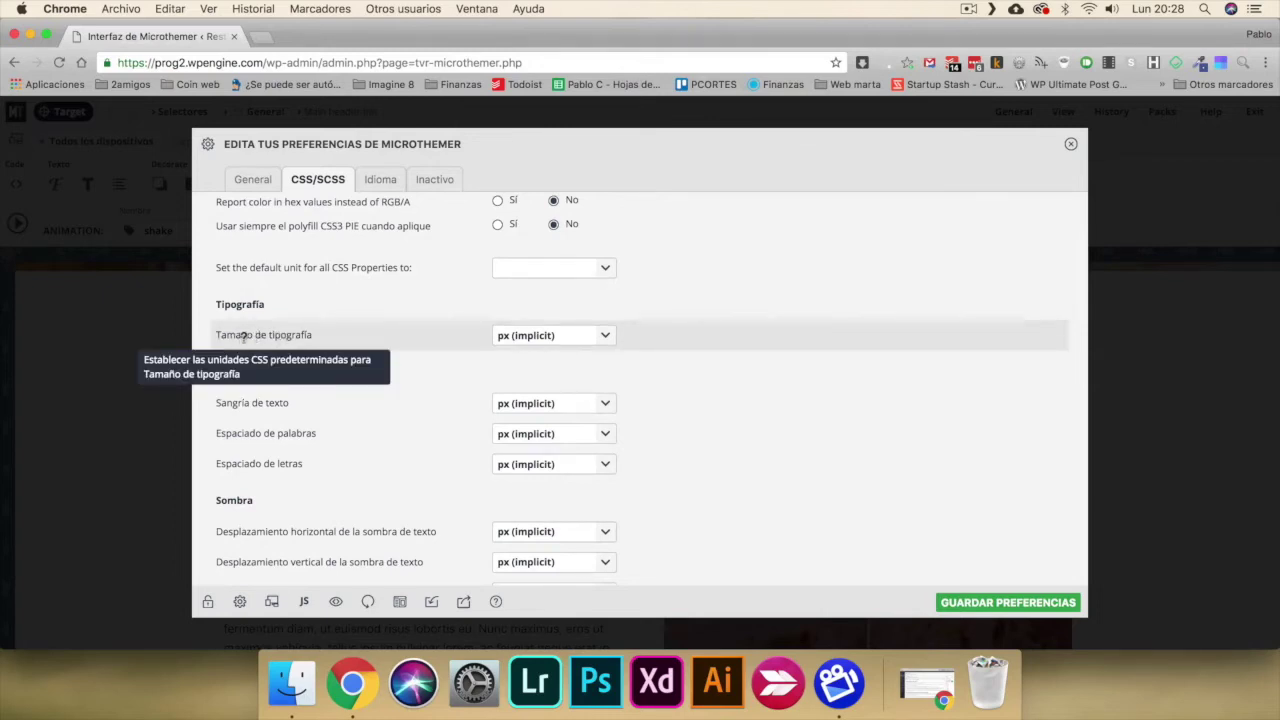
{"action": "left_click", "coordinate": [607, 337]}
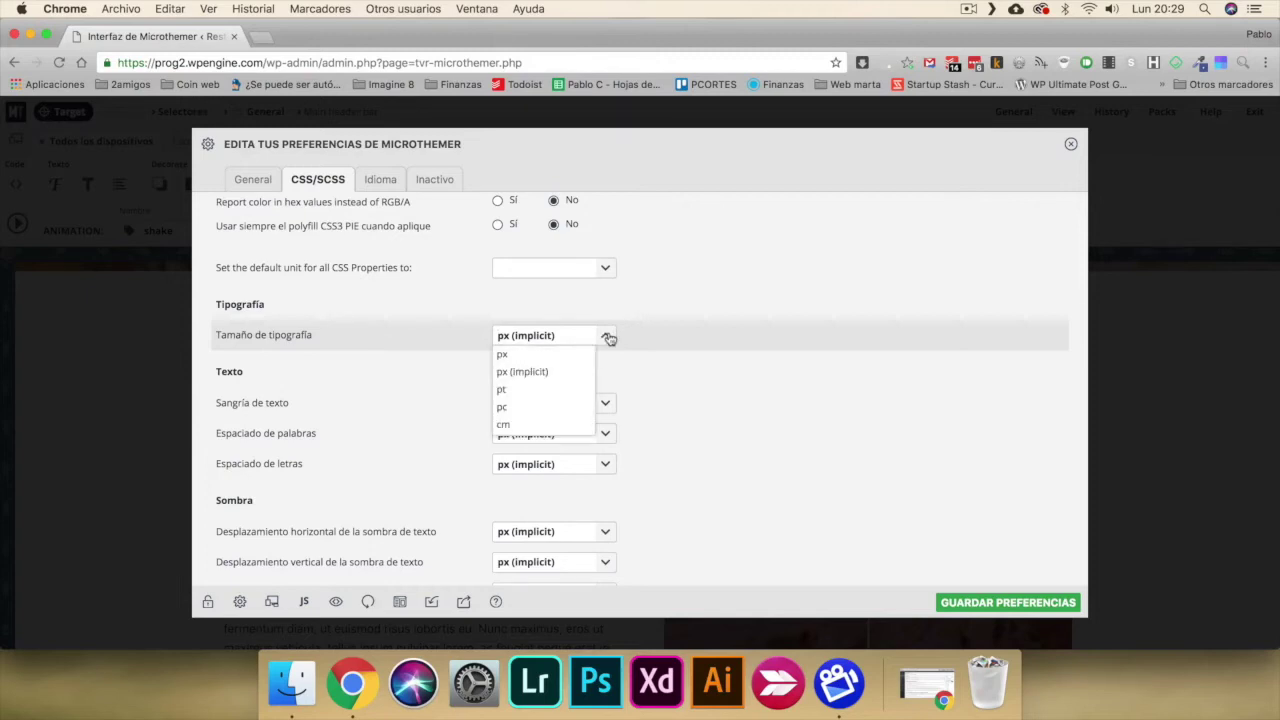
{"action": "left_click", "coordinate": [610, 342]}
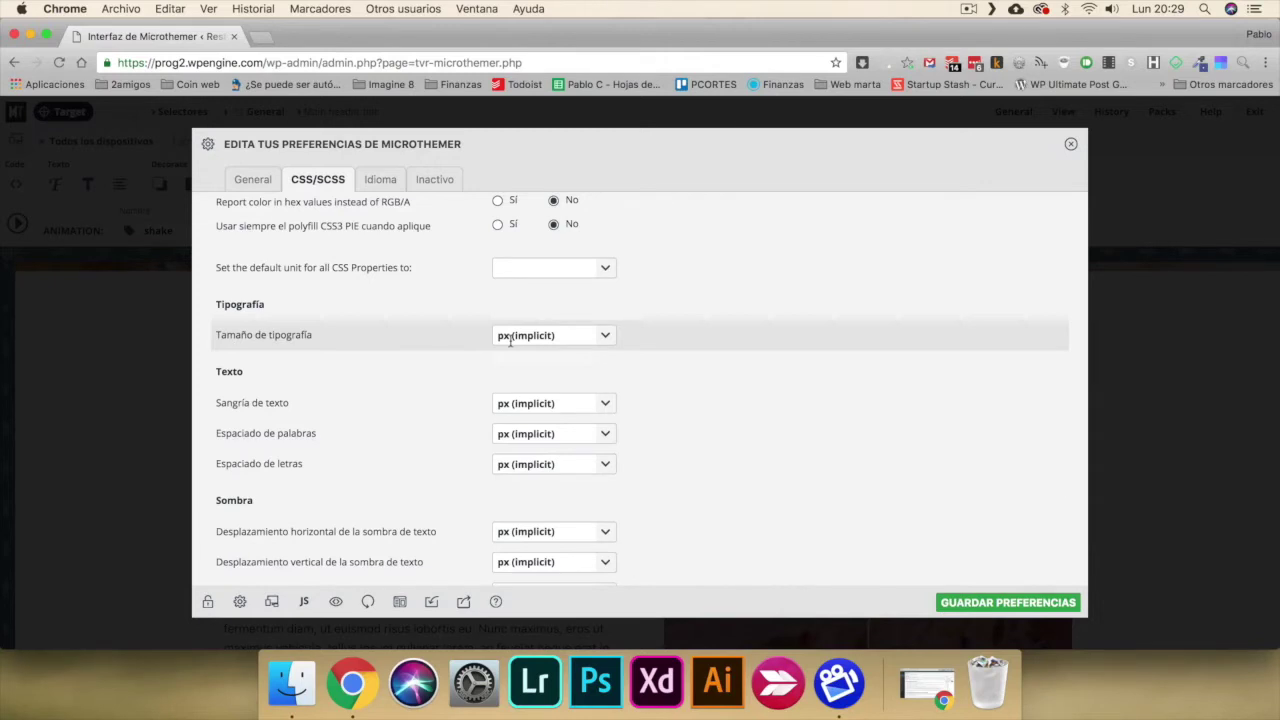
Step: Look through the remaining default unit settings, from text and shadow down to position and transition
{"action": "scroll", "coordinate": [420, 375], "scroll_direction": "down", "scroll_amount": 5}
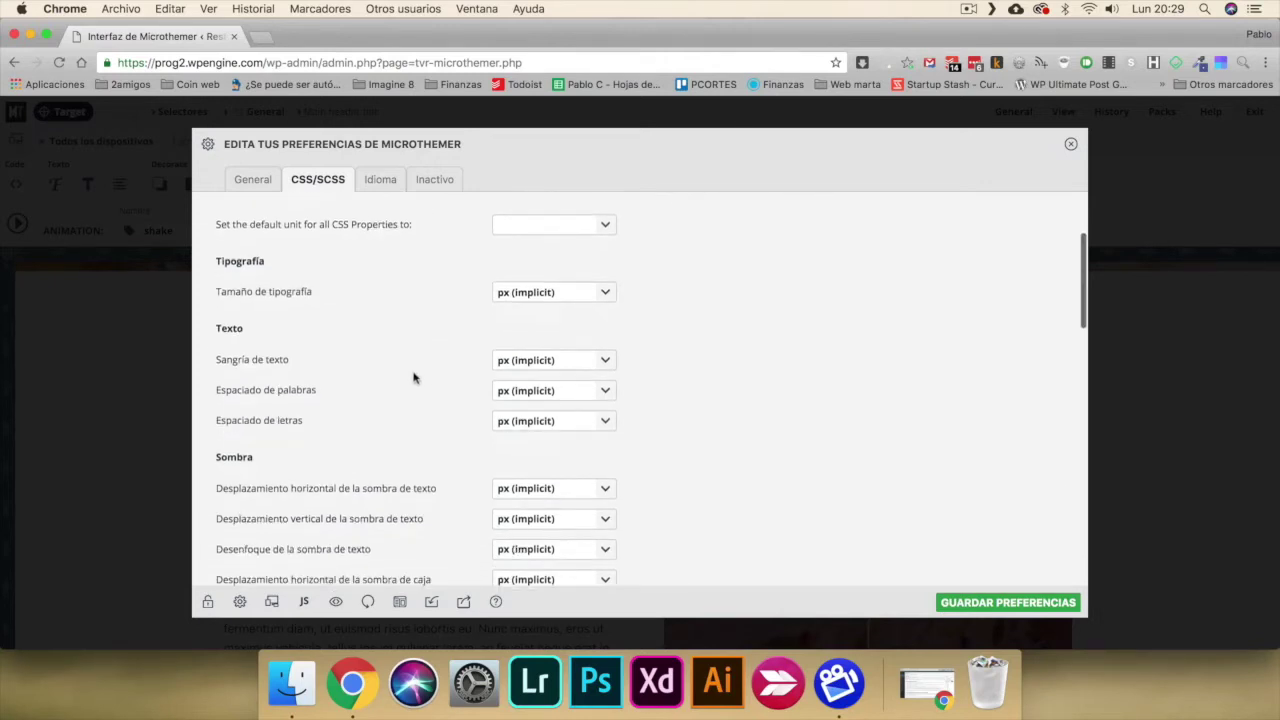
{"action": "scroll", "coordinate": [413, 377], "scroll_direction": "down", "scroll_amount": 5}
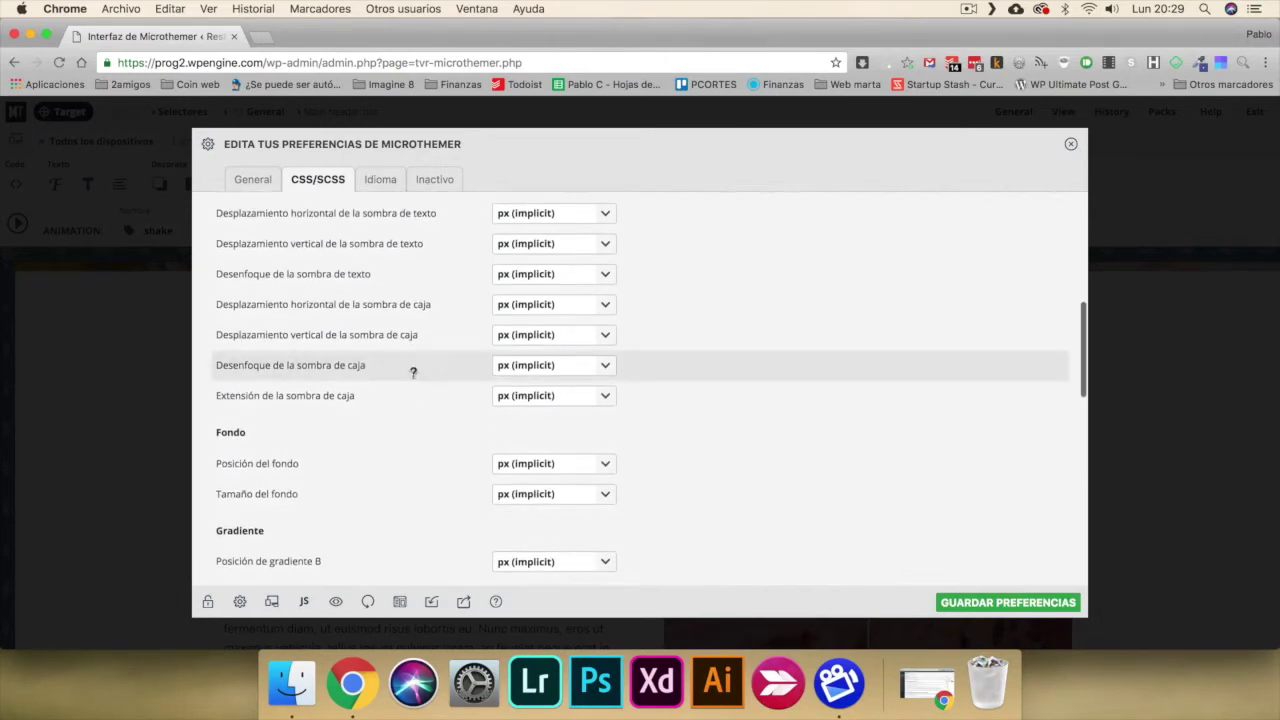
{"action": "scroll", "coordinate": [413, 372], "scroll_direction": "down", "scroll_amount": 10}
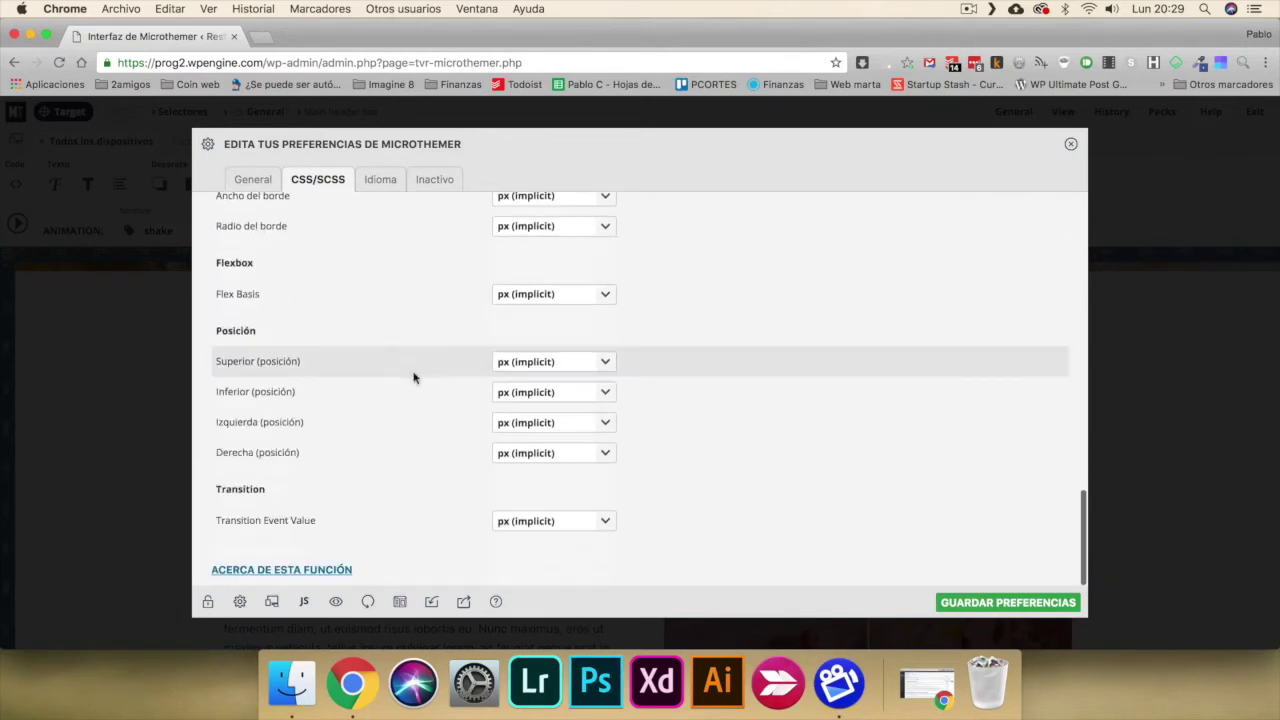
Step: Review the language preference for CSS syntax in tooltips, and the inactive-plugin settings for data removal and manual style loading
{"action": "left_click", "coordinate": [381, 184]}
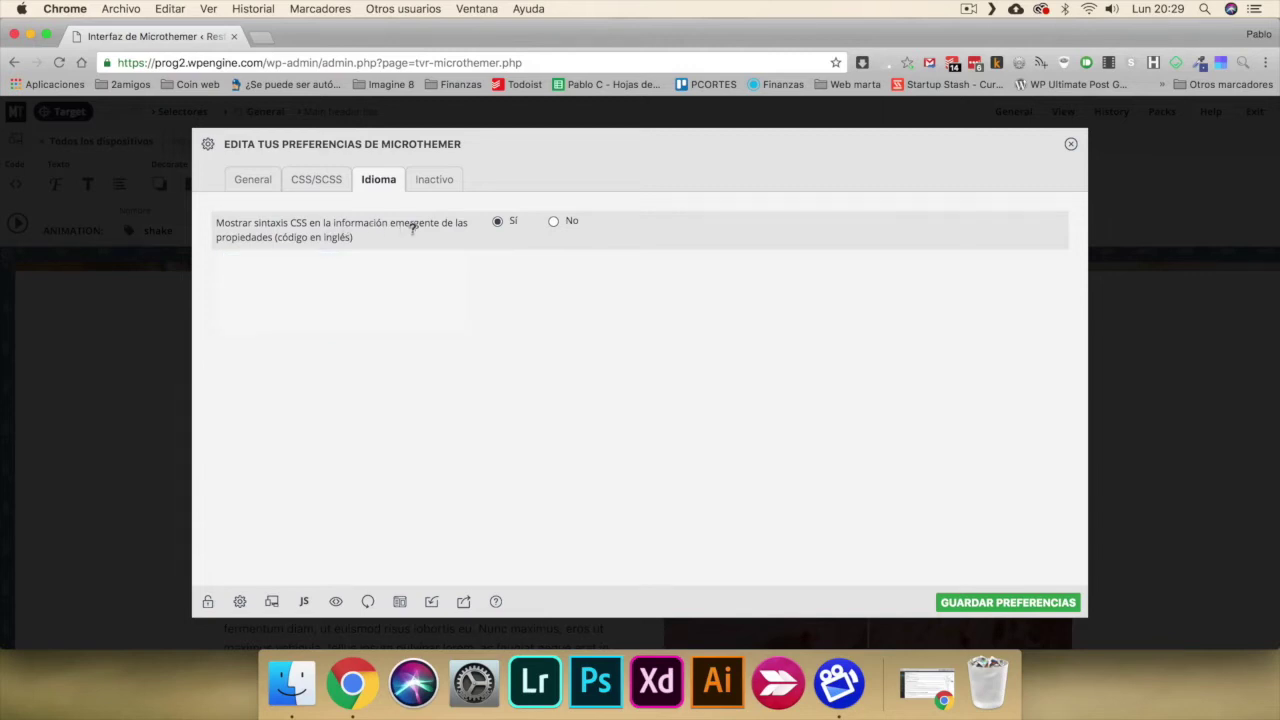
{"action": "mouse_move", "coordinate": [413, 229]}
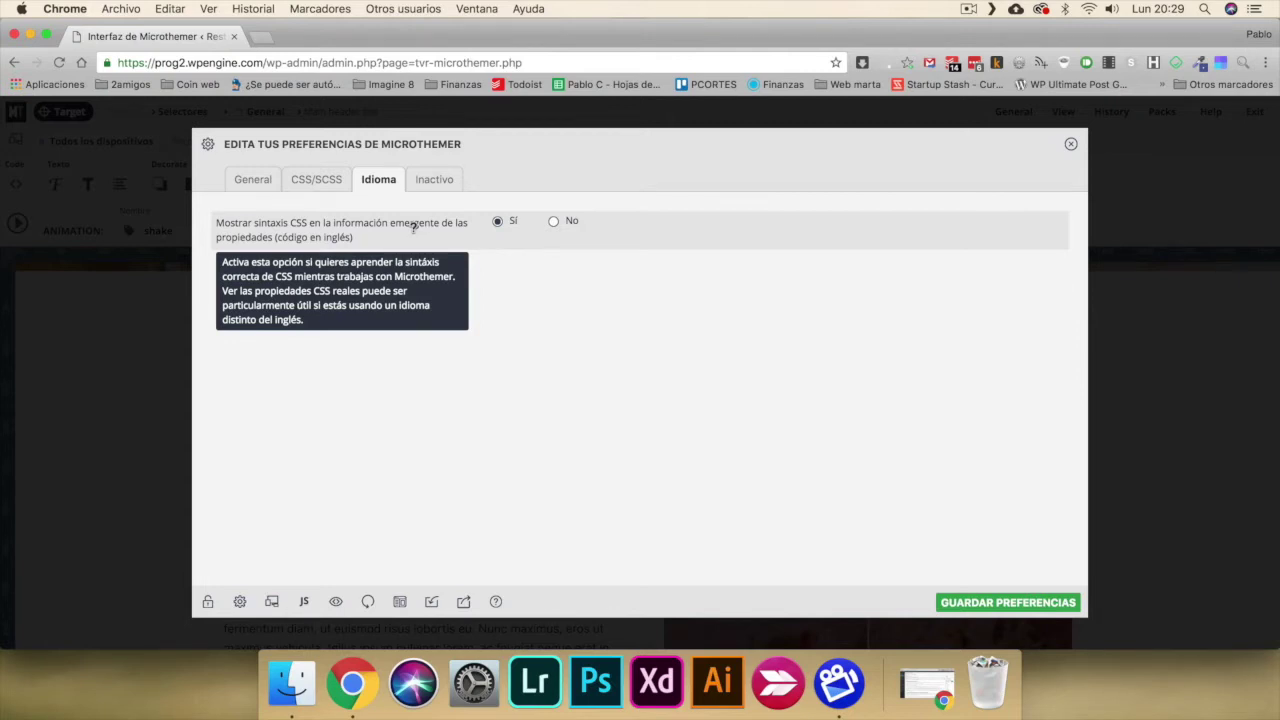
{"action": "left_click", "coordinate": [424, 188]}
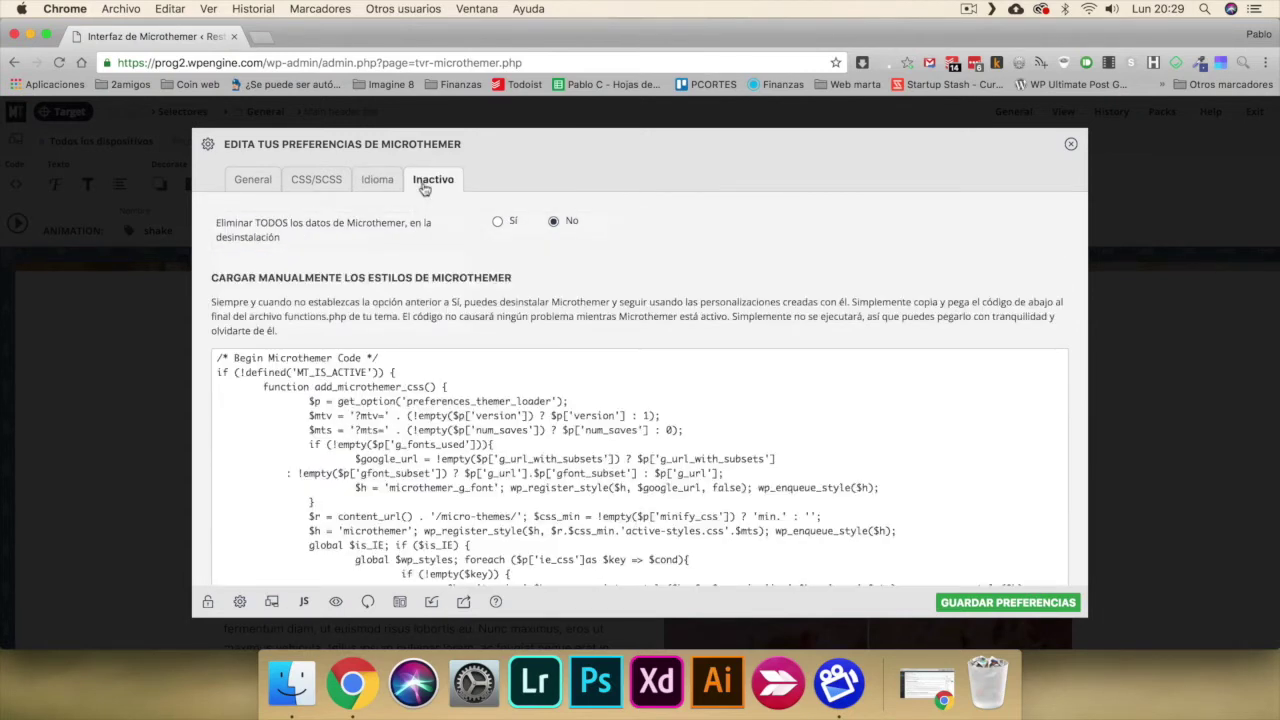
{"action": "scroll", "coordinate": [427, 250], "scroll_direction": "down", "scroll_amount": 1}
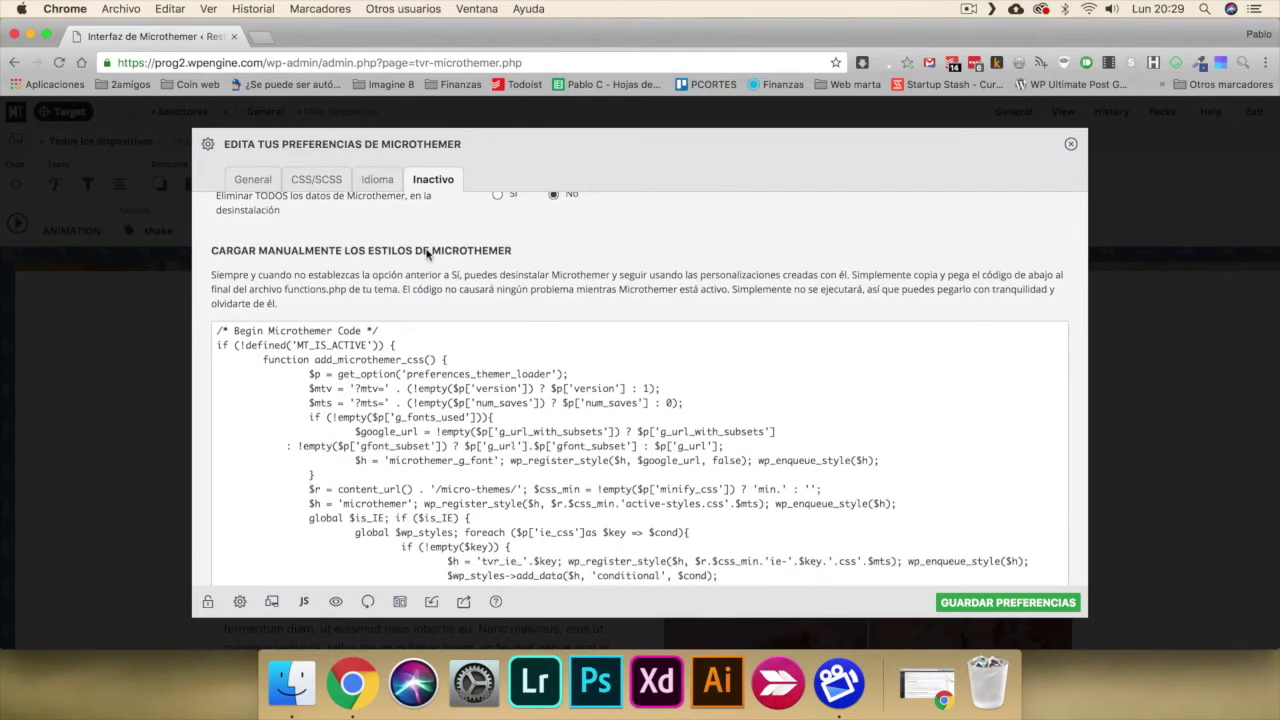
{"action": "scroll", "coordinate": [427, 253], "scroll_direction": "up", "scroll_amount": 1}
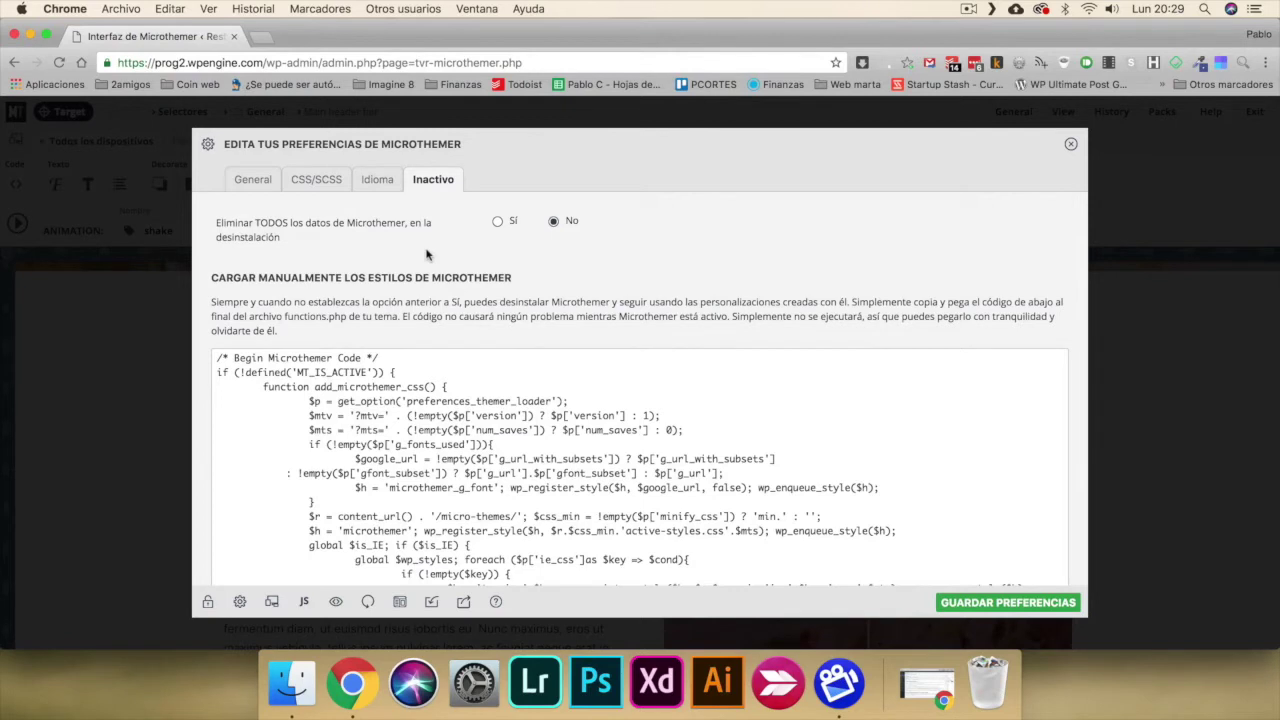
{"action": "mouse_move", "coordinate": [256, 229]}
Step: Check the Microthemer unlock status, return to the preferences and open the media queries settings
{"action": "left_click", "coordinate": [206, 606]}
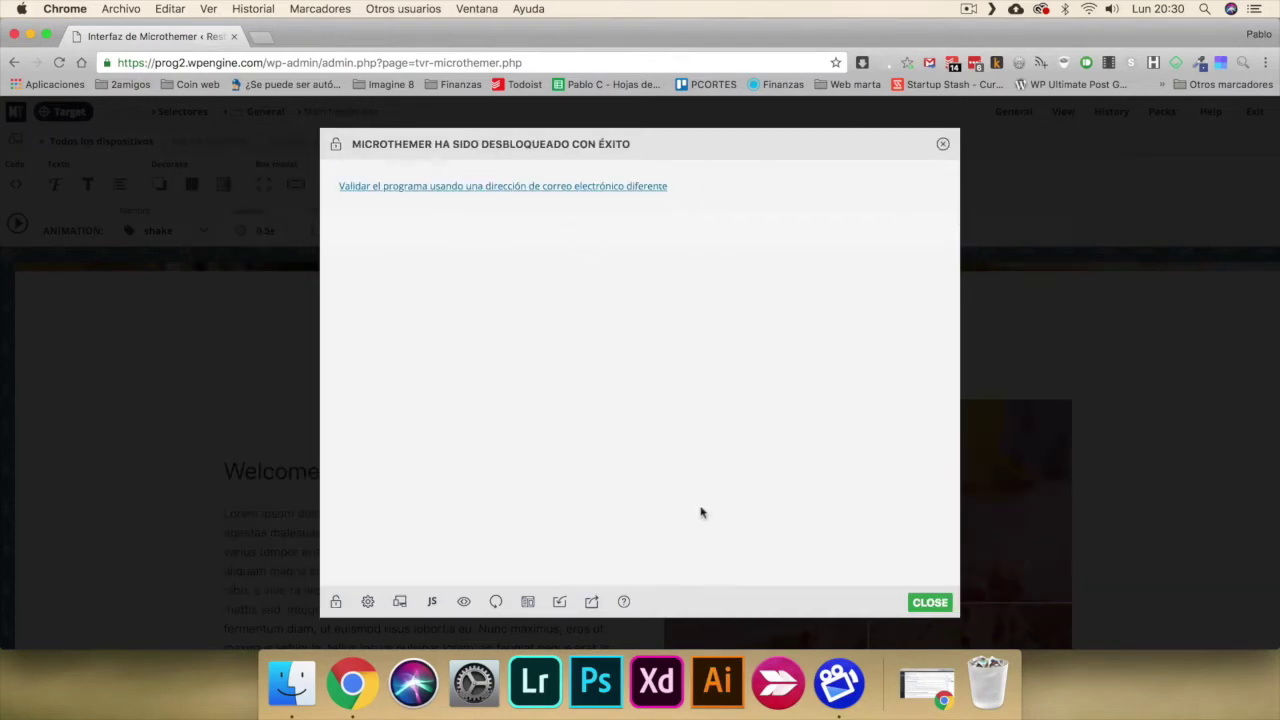
{"action": "left_click", "coordinate": [369, 603]}
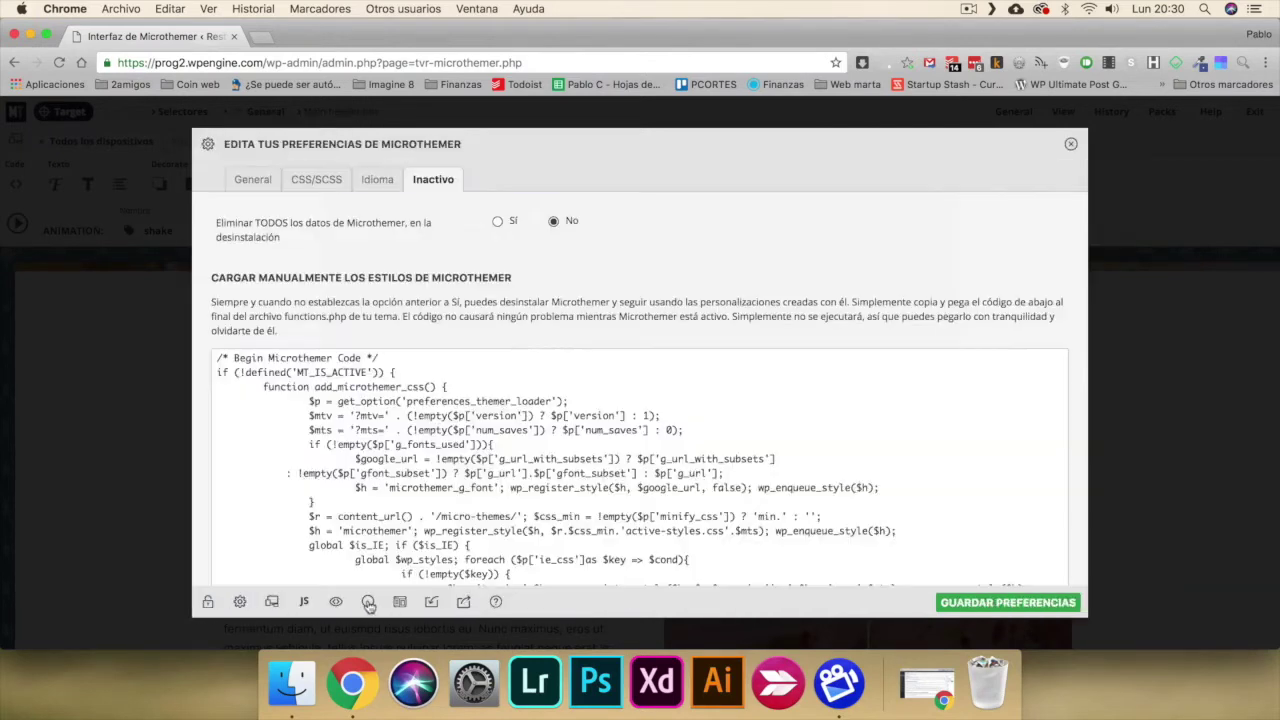
{"action": "left_click", "coordinate": [271, 601]}
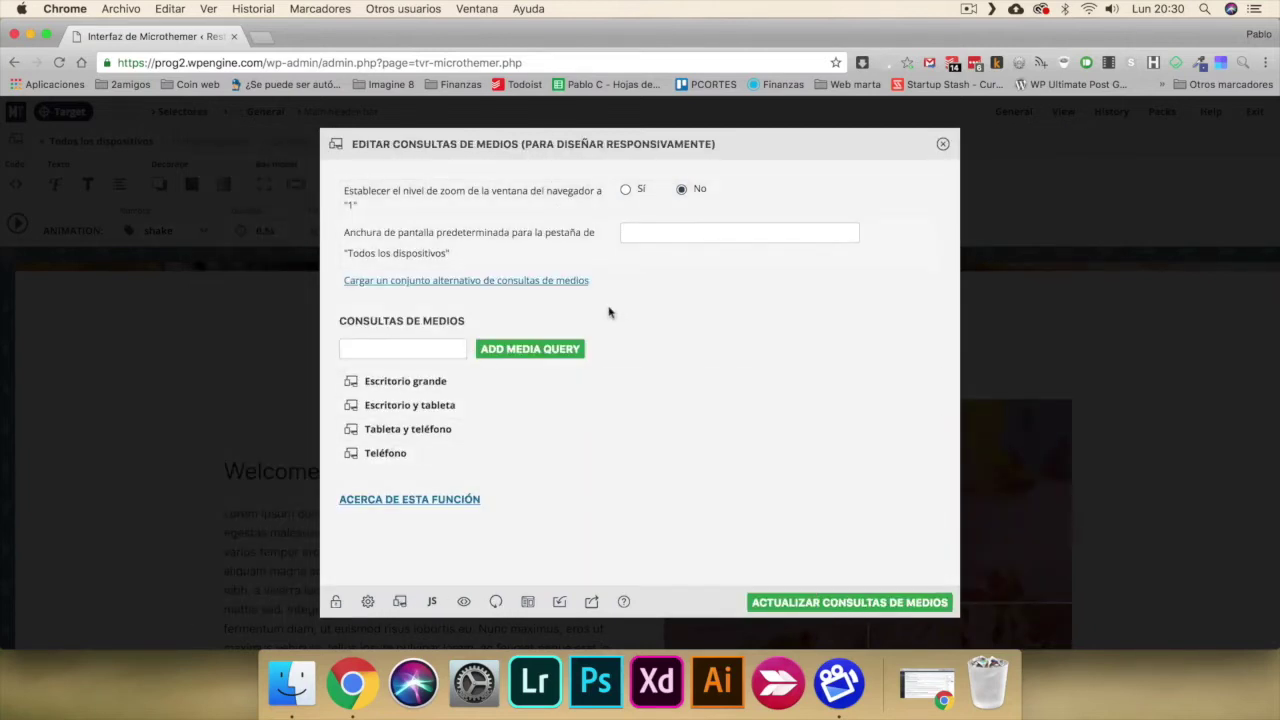
Step: Inspect the media query definitions of Escritorio grande, Escritorio y tableta, and Tableta y teléfono, collapsing each one after viewing
{"action": "left_click", "coordinate": [417, 388]}
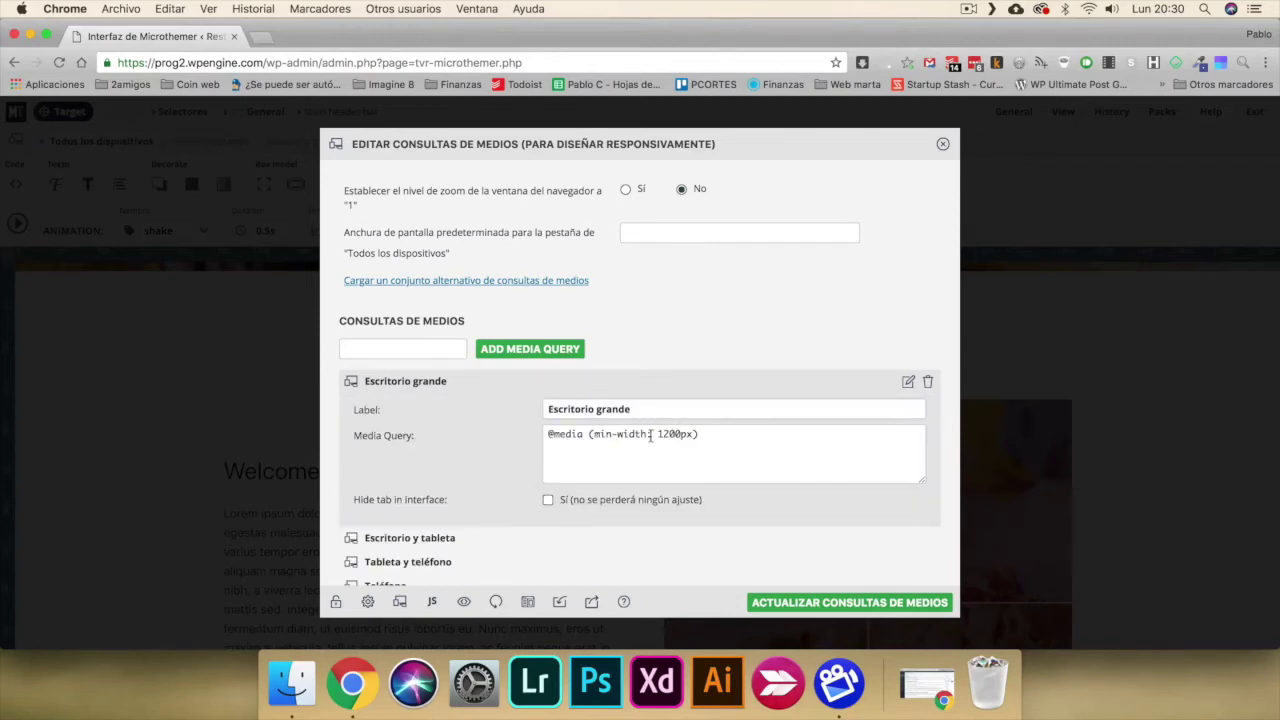
{"action": "left_click", "coordinate": [419, 388]}
{"action": "left_click", "coordinate": [420, 410]}
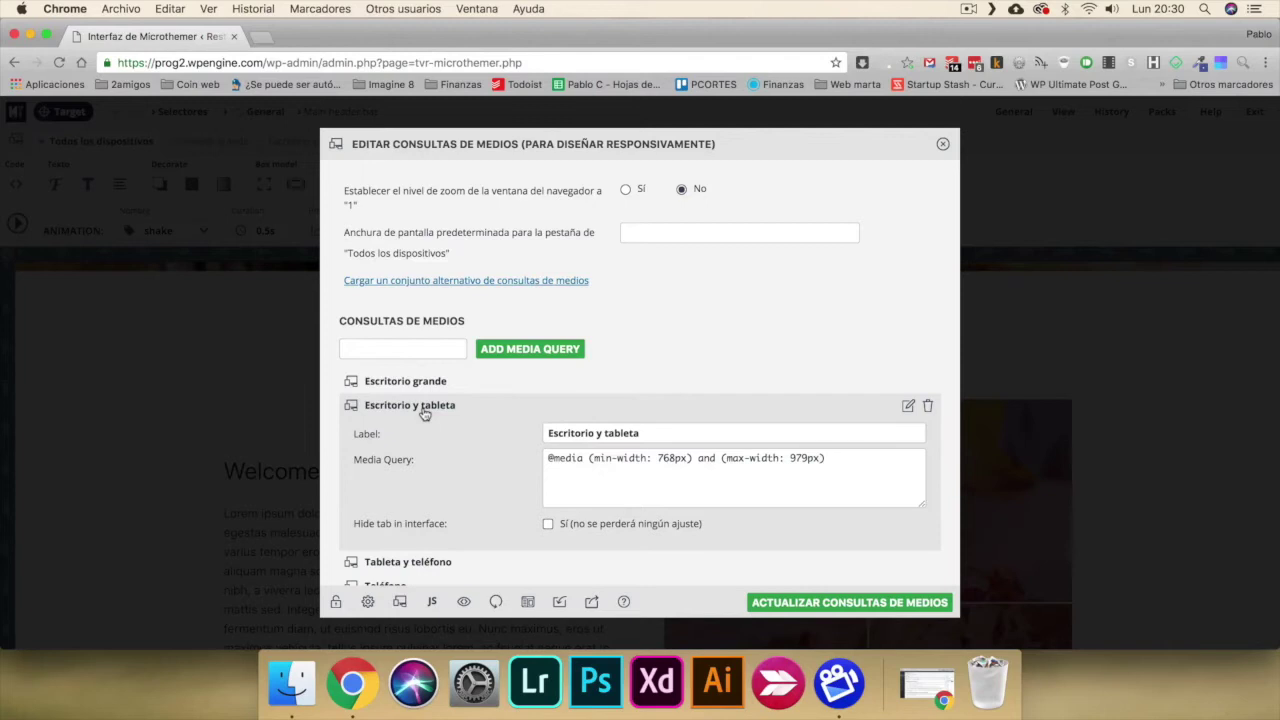
{"action": "left_click", "coordinate": [424, 410]}
{"action": "left_click", "coordinate": [415, 431]}
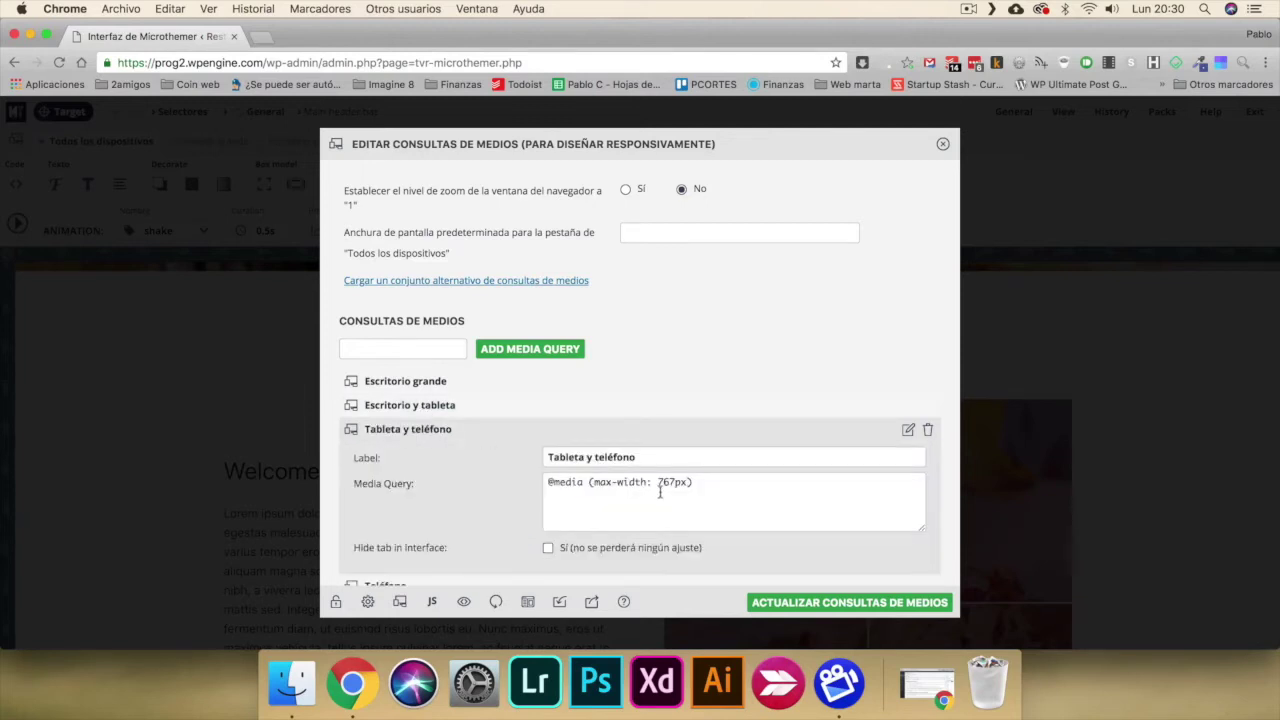
{"action": "mouse_move", "coordinate": [656, 482]}
{"action": "left_mouse_down"}
{"action": "mouse_move", "coordinate": [690, 482]}
{"action": "mouse_move", "coordinate": [674, 482]}
{"action": "left_mouse_up"}
{"action": "left_click", "coordinate": [434, 431]}
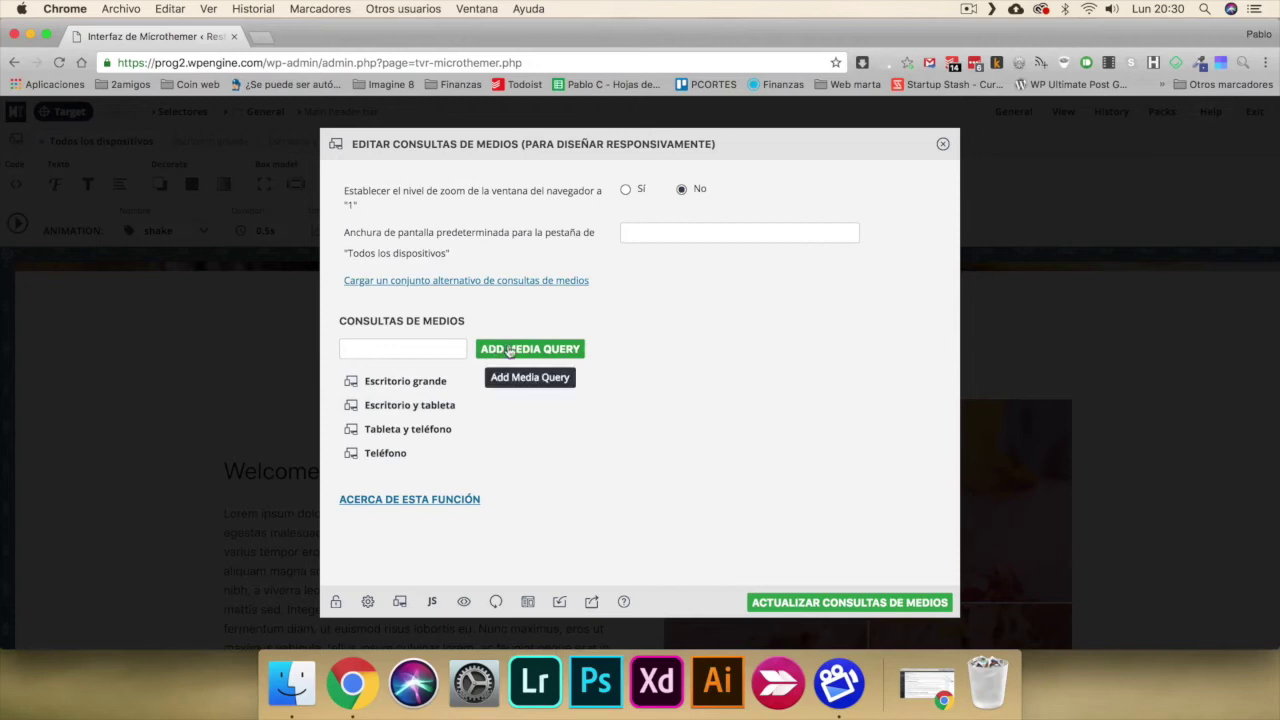
Step: Review the WordPress JavaScript library settings and the list of script handles available to enqueue
{"action": "left_click", "coordinate": [431, 602]}
{"action": "left_click", "coordinate": [476, 232]}
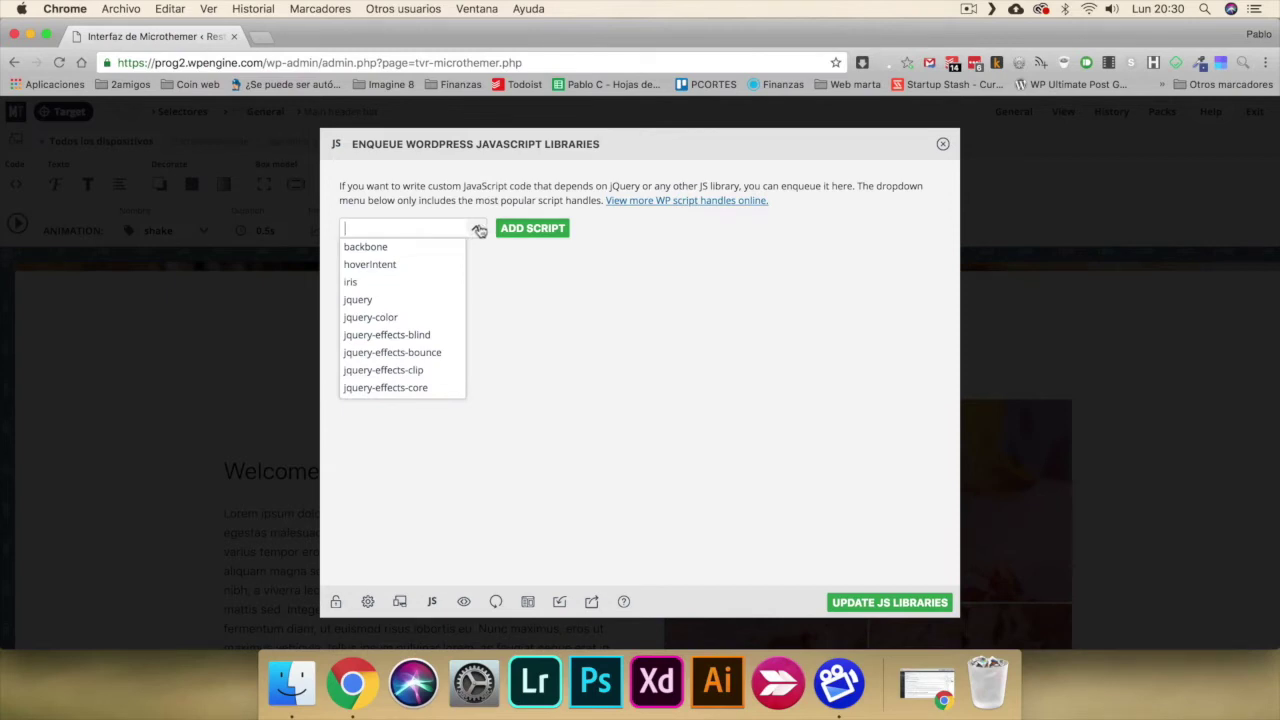
{"action": "left_click", "coordinate": [479, 231]}
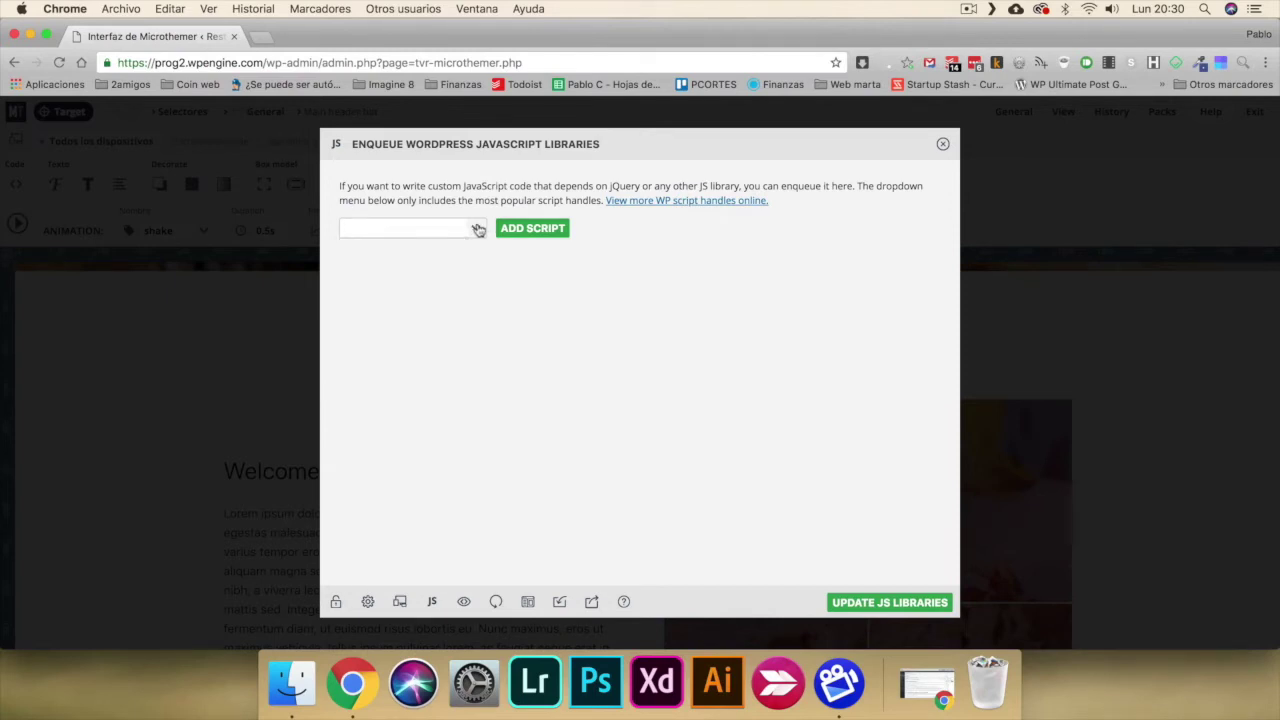
Step: Examine the generated CSS code in active-styles.css from the shake keyframes to the main header bar rules, and view the generated JS code
{"action": "left_click", "coordinate": [464, 603]}
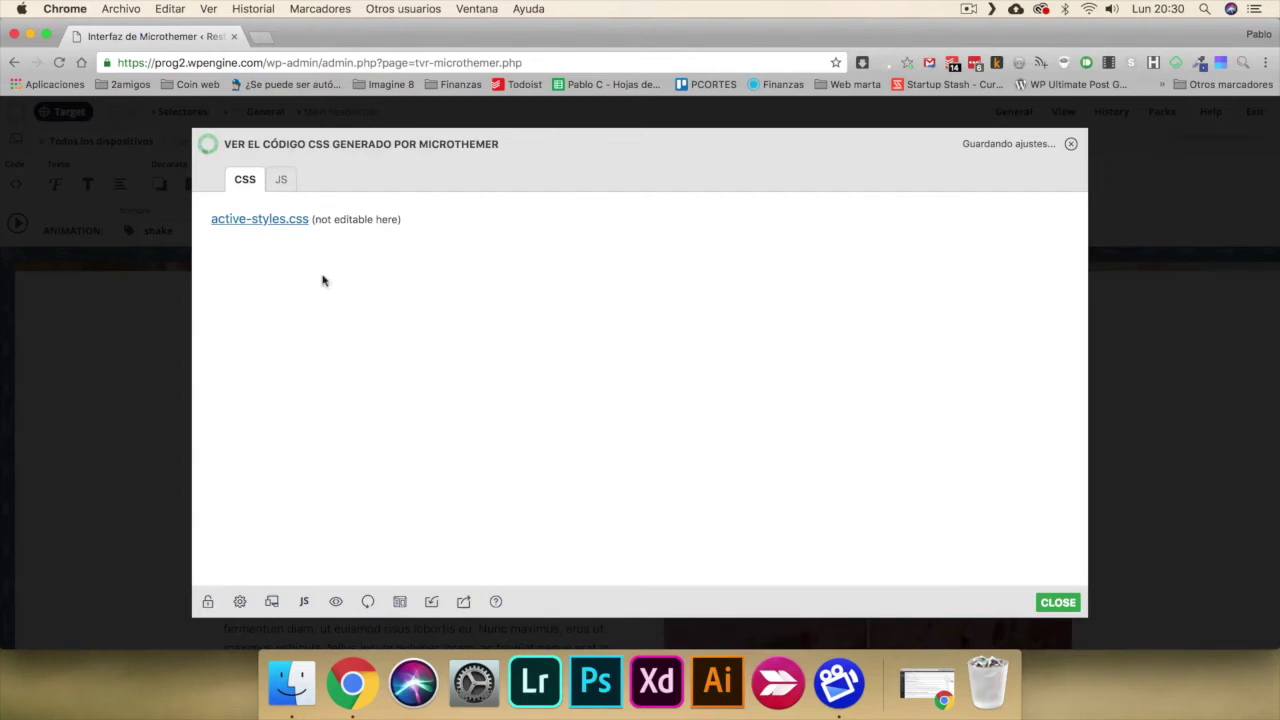
{"action": "scroll", "coordinate": [381, 390], "scroll_direction": "down", "scroll_amount": 10}
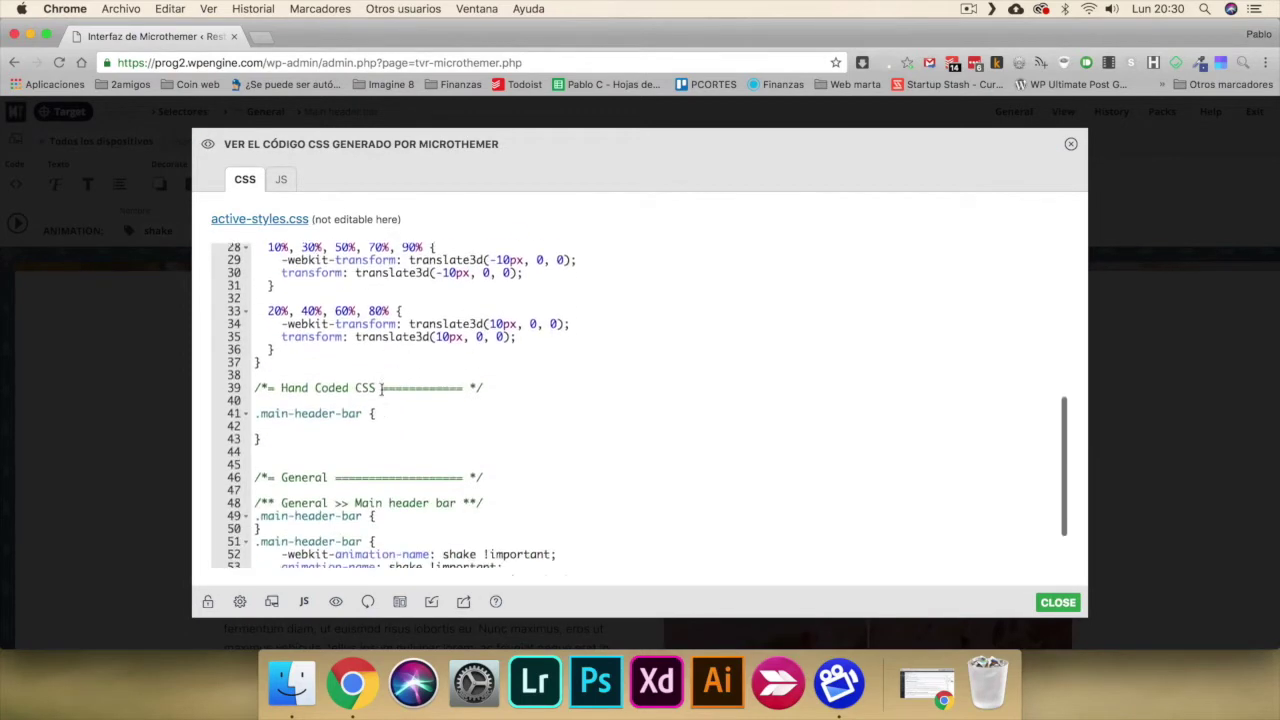
{"action": "scroll", "coordinate": [381, 390], "scroll_direction": "up", "scroll_amount": 10}
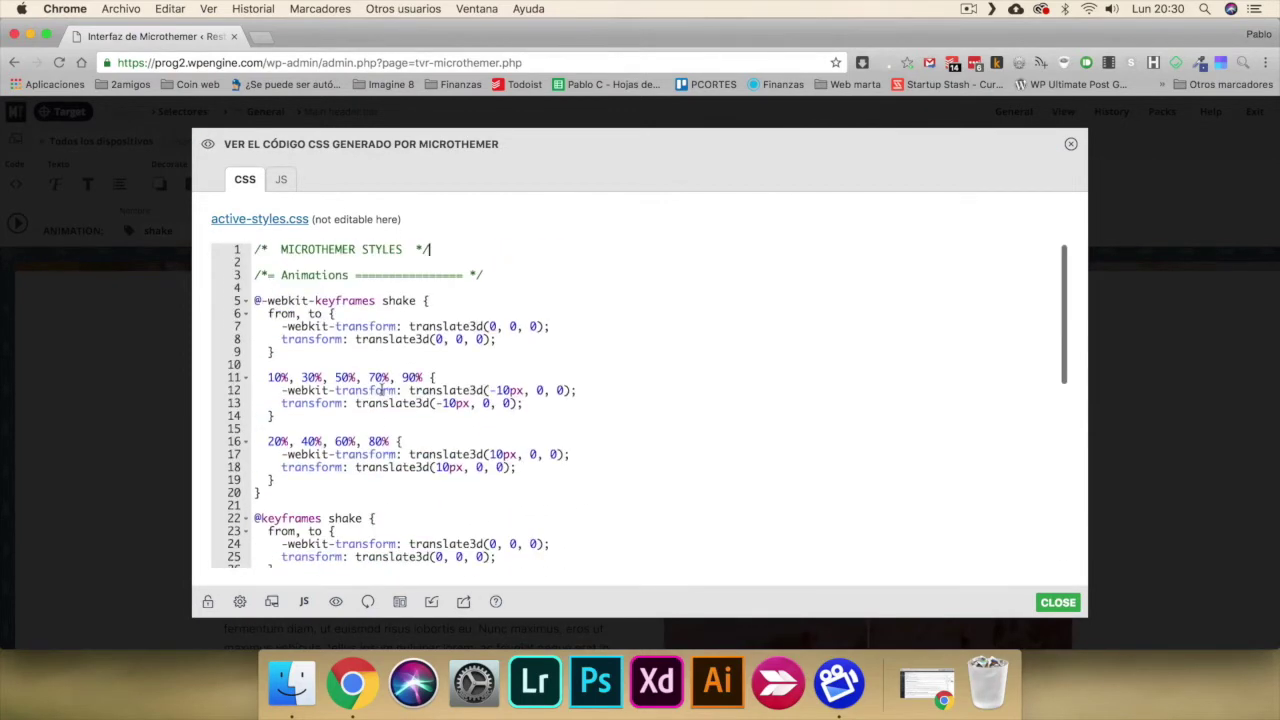
{"action": "left_click_drag", "start_coordinate": [315, 326], "coordinate": [386, 420]}
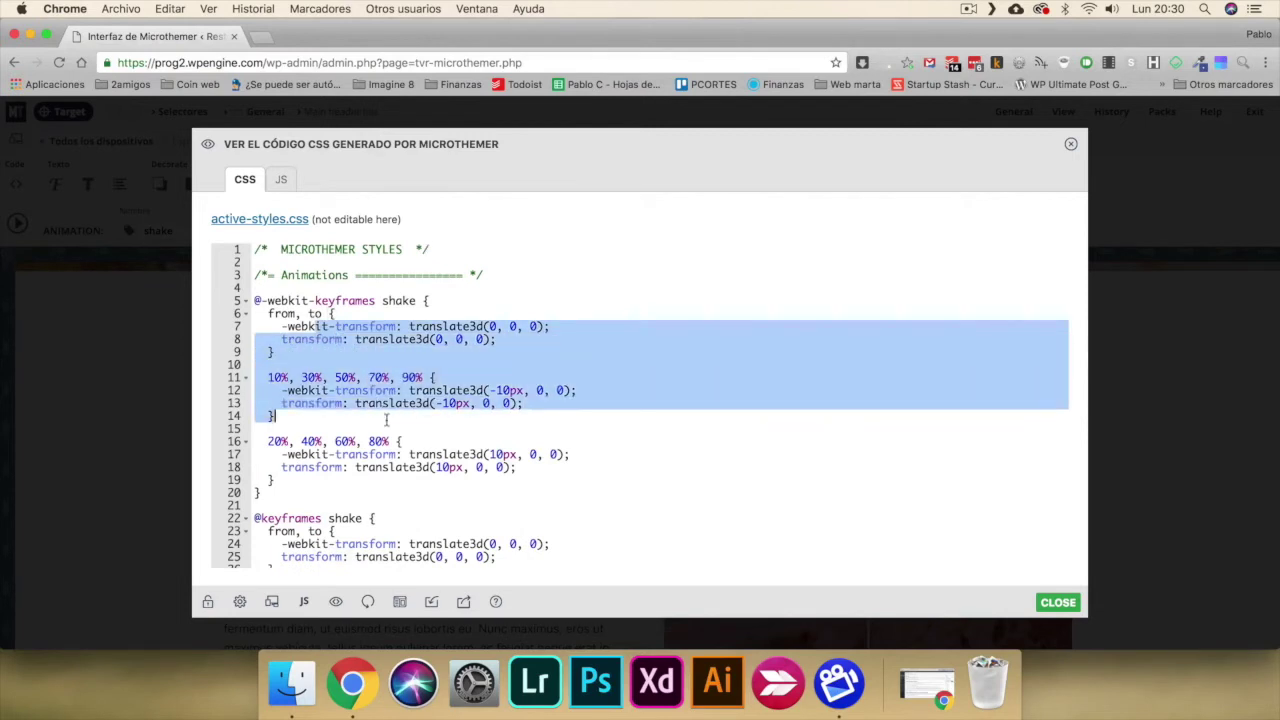
{"action": "scroll", "coordinate": [401, 457], "scroll_direction": "down", "scroll_amount": 3}
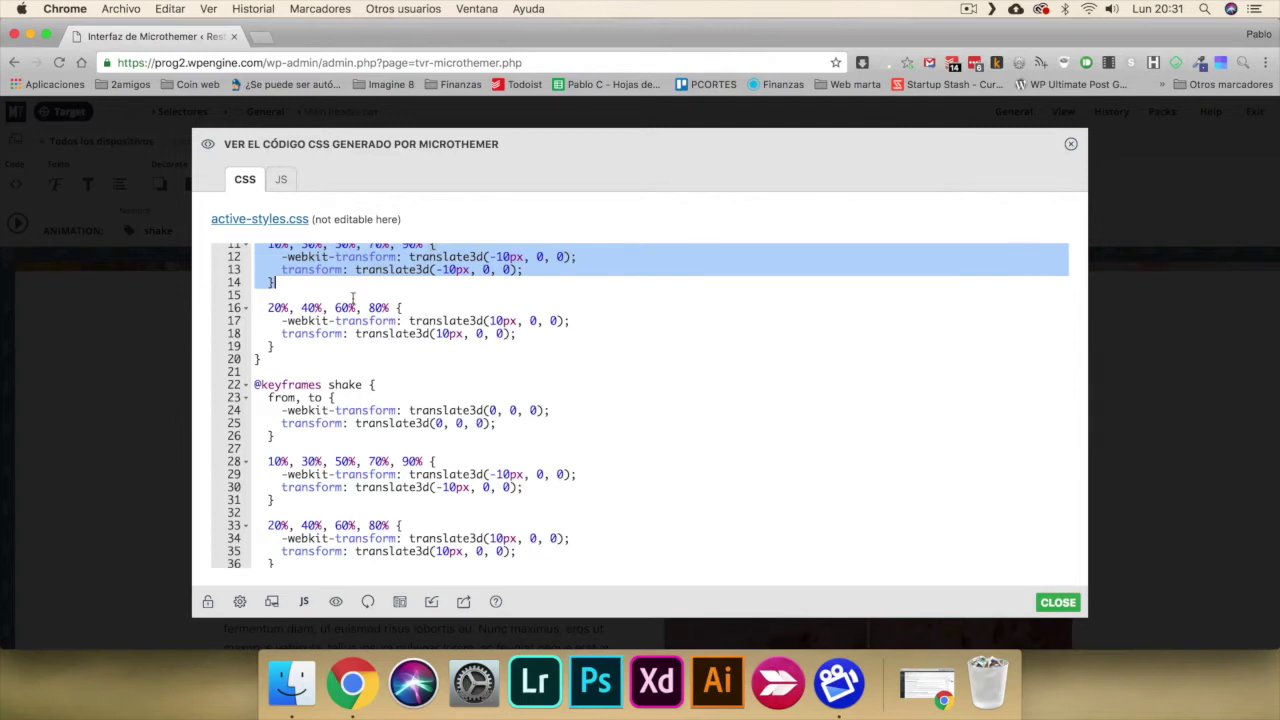
{"action": "scroll", "coordinate": [352, 298], "scroll_direction": "down", "scroll_amount": 8}
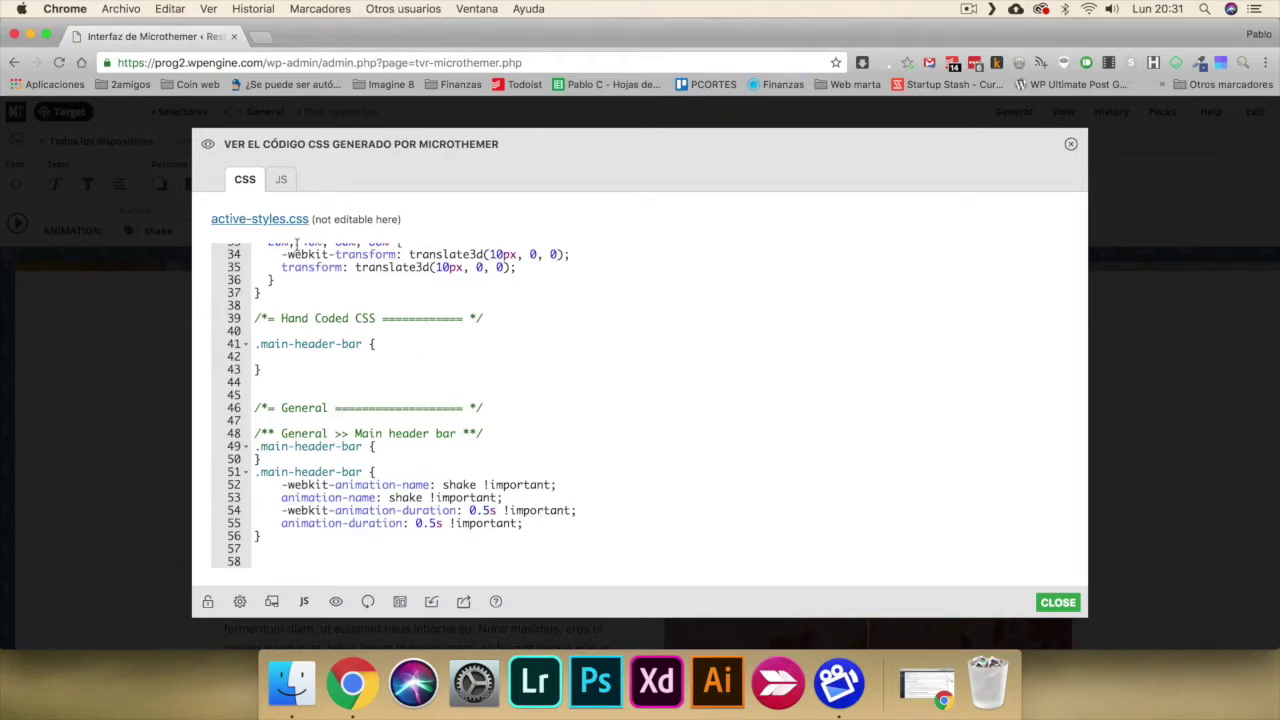
{"action": "left_click", "coordinate": [281, 178]}
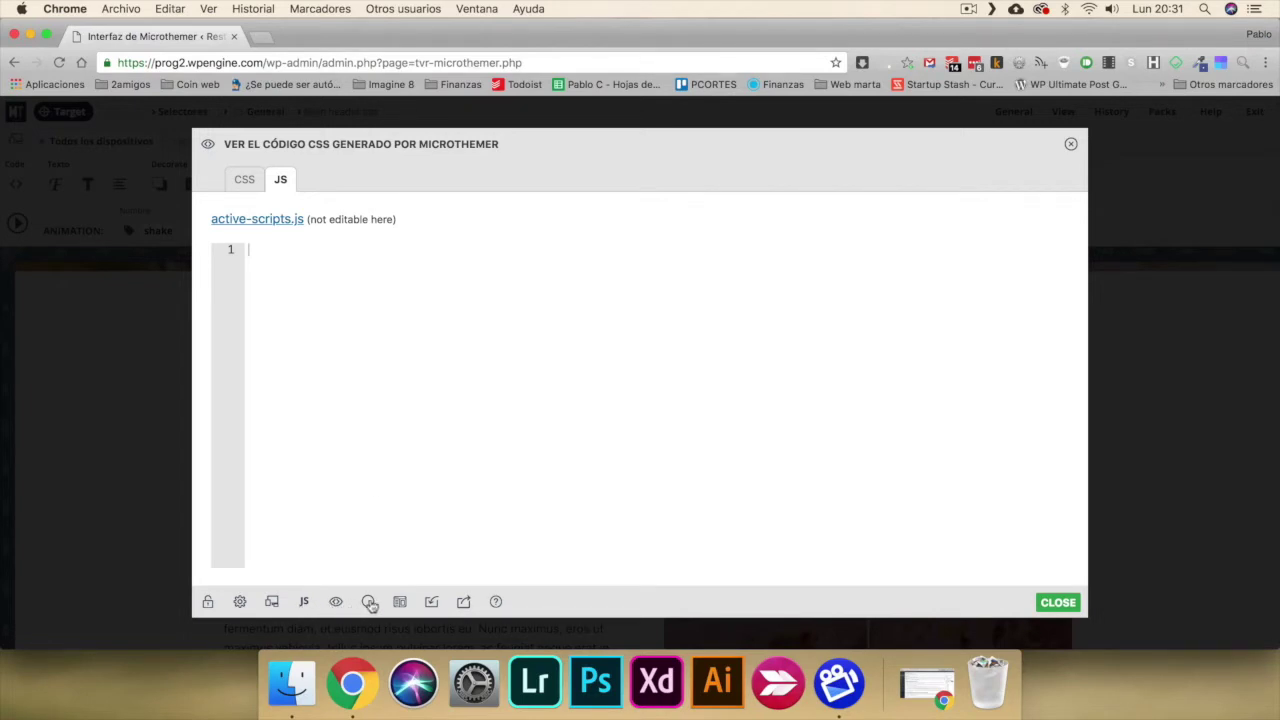
Step: Look through the history of save points that can be restored, including the custom code and background color changes
{"action": "left_click", "coordinate": [369, 602]}
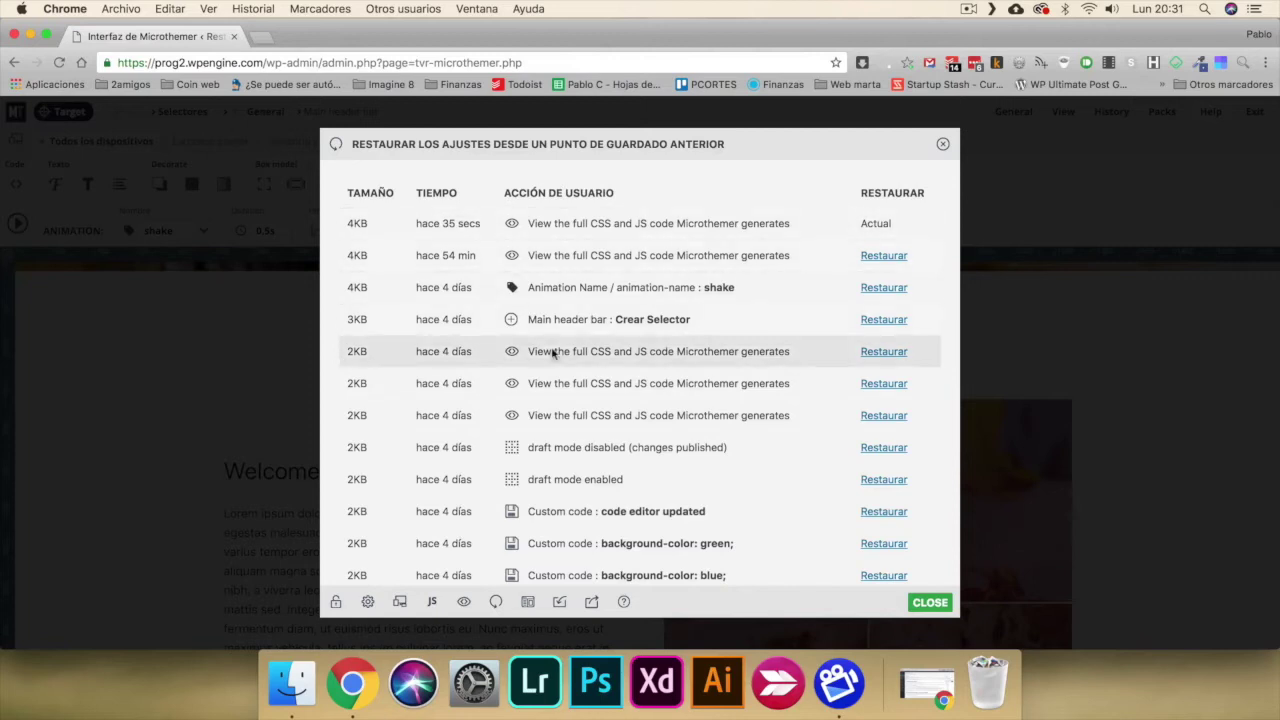
{"action": "scroll", "coordinate": [553, 353], "scroll_direction": "down", "scroll_amount": 5}
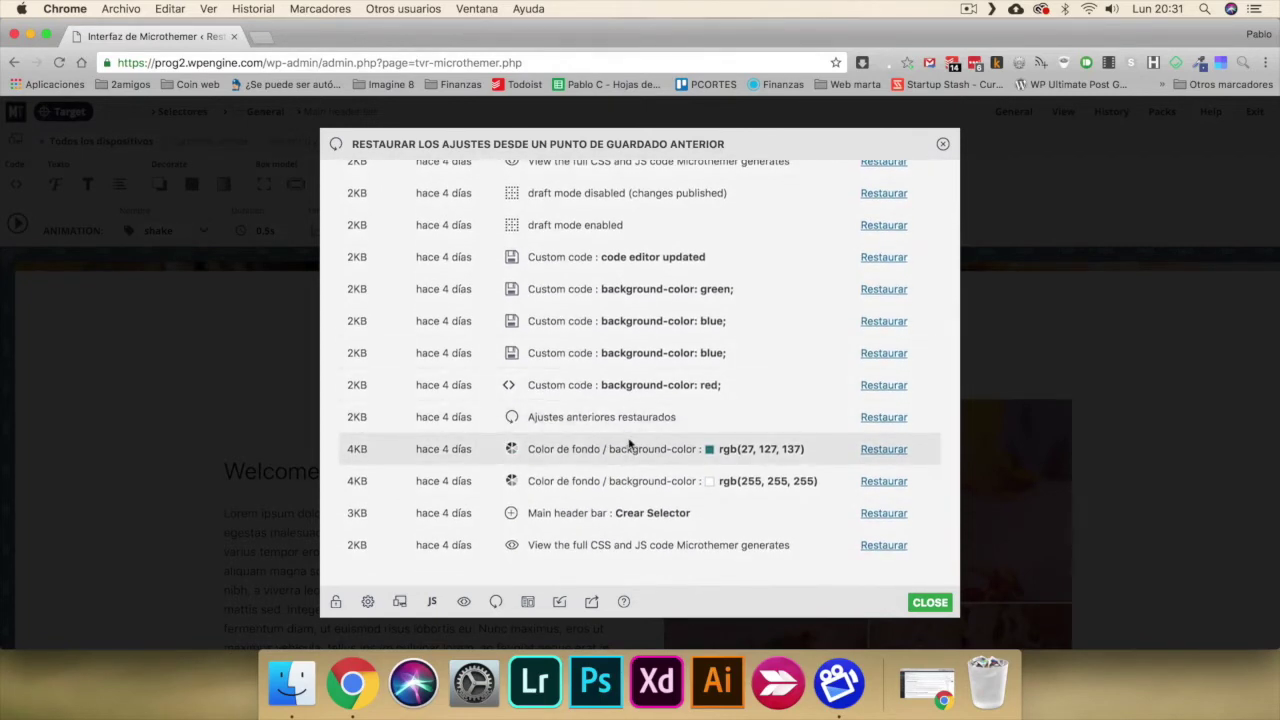
{"action": "scroll", "coordinate": [628, 444], "scroll_direction": "up", "scroll_amount": 3}
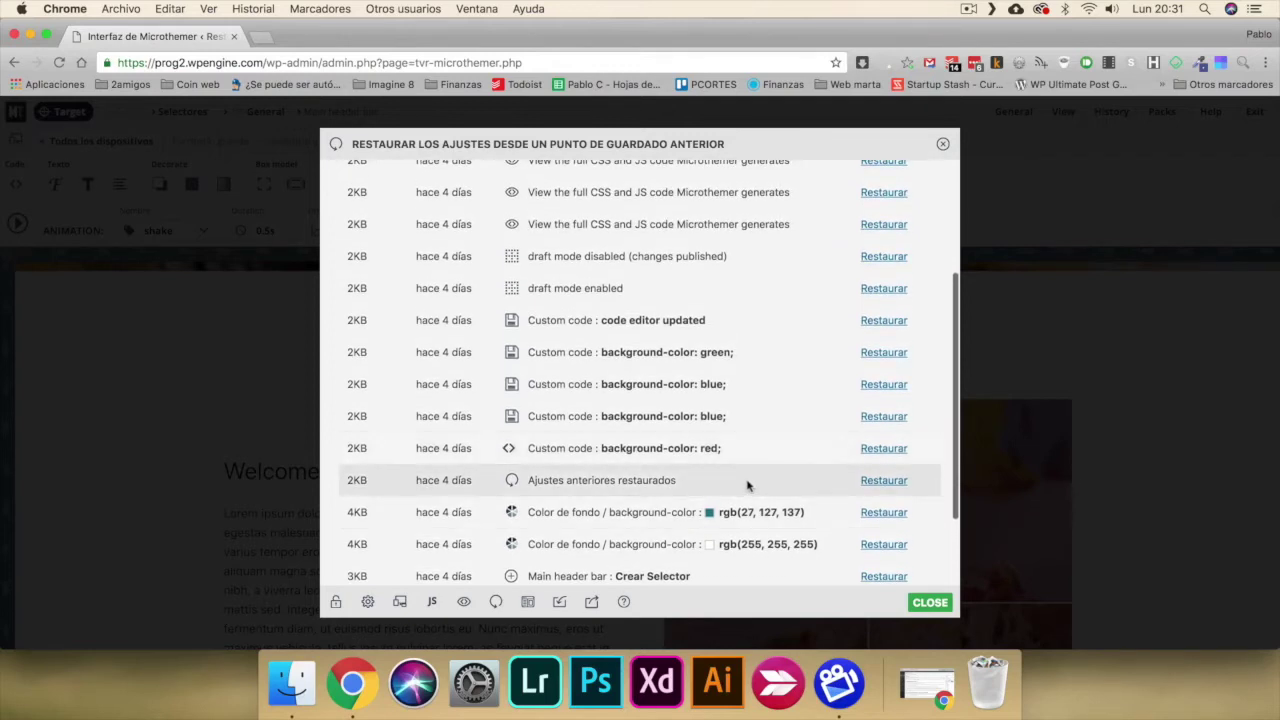
{"action": "scroll", "coordinate": [512, 505], "scroll_direction": "down", "scroll_amount": 1}
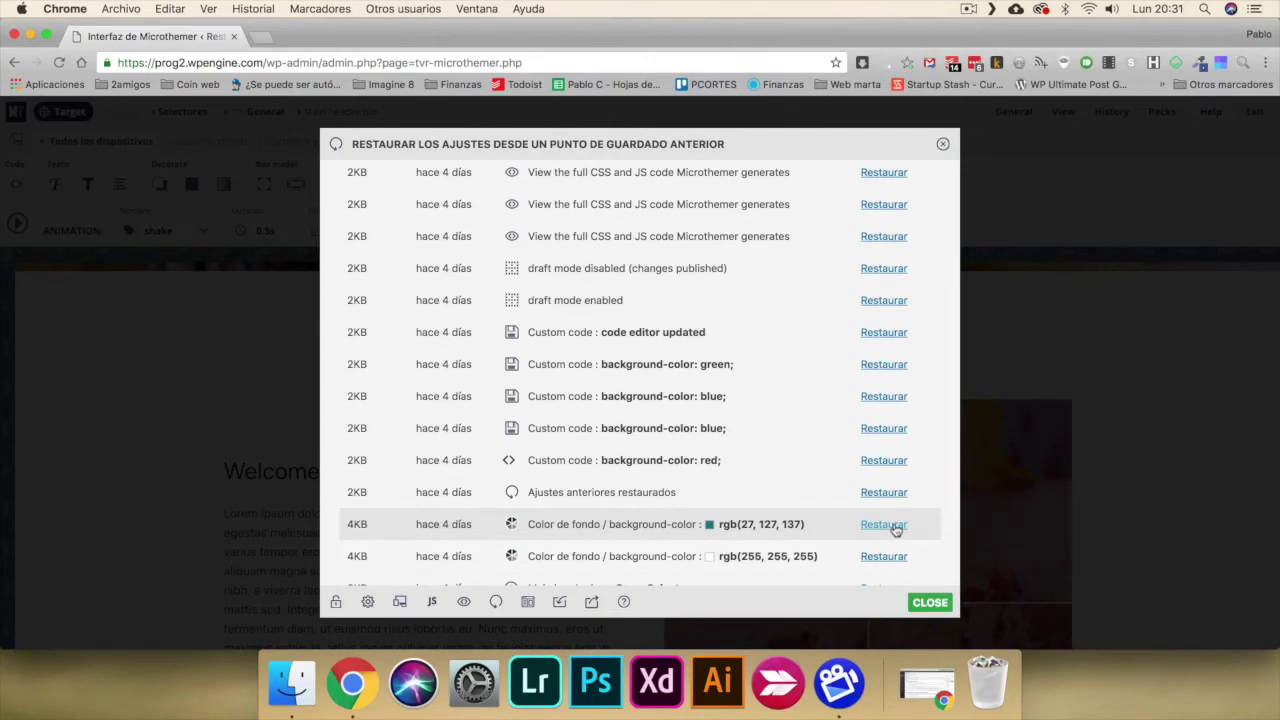
{"action": "scroll", "coordinate": [900, 345], "scroll_direction": "up", "scroll_amount": 3}
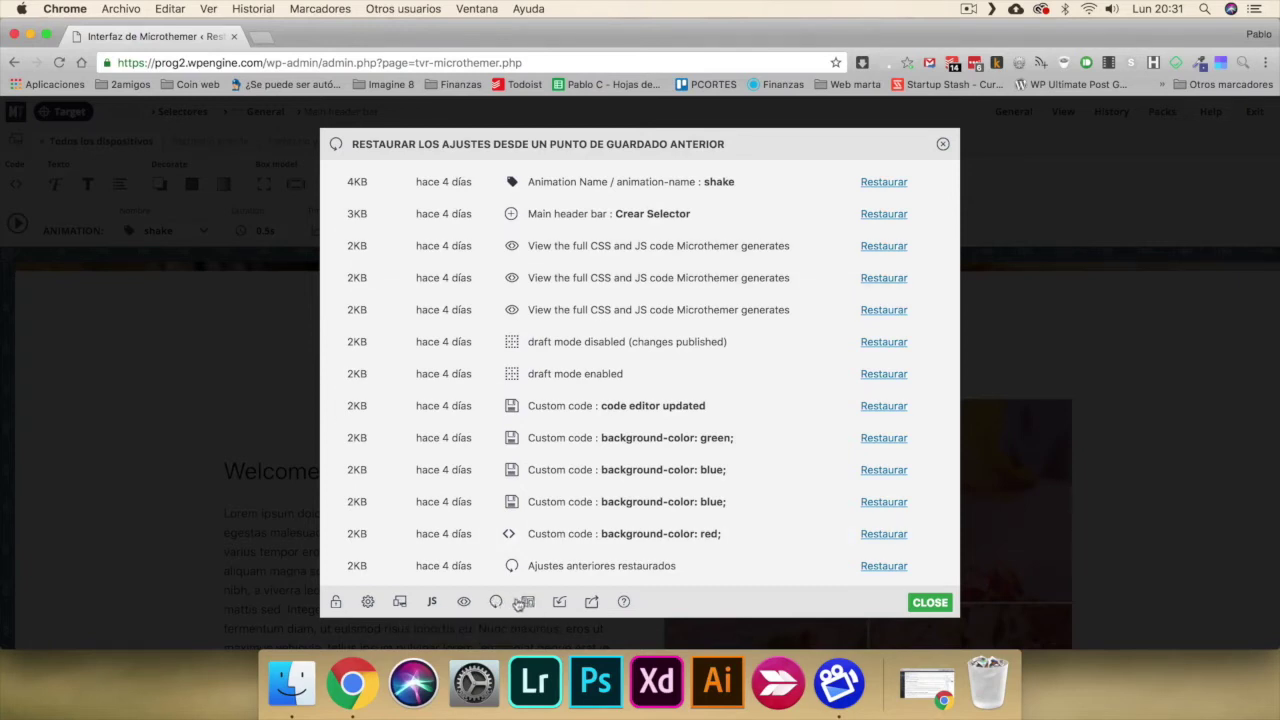
Step: View the design pack manager and the overwrite or merge options for importing a design pack
{"action": "left_click", "coordinate": [520, 601]}
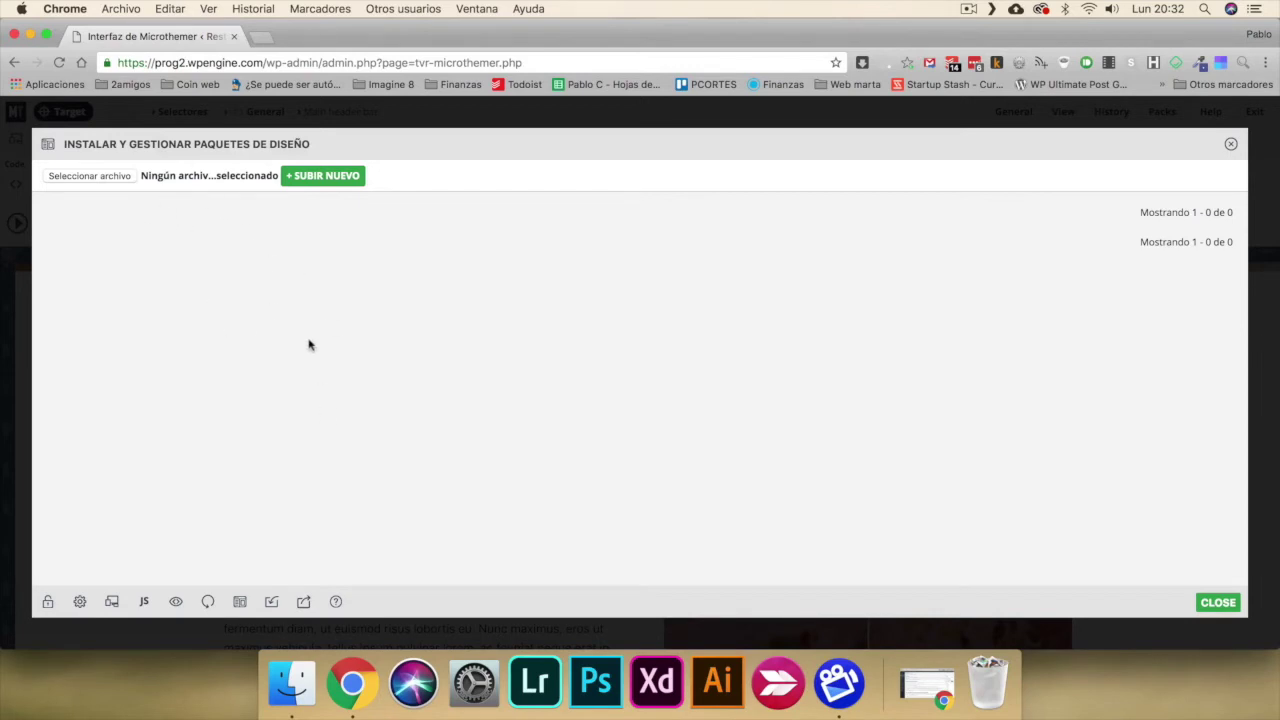
{"action": "left_click", "coordinate": [266, 603]}
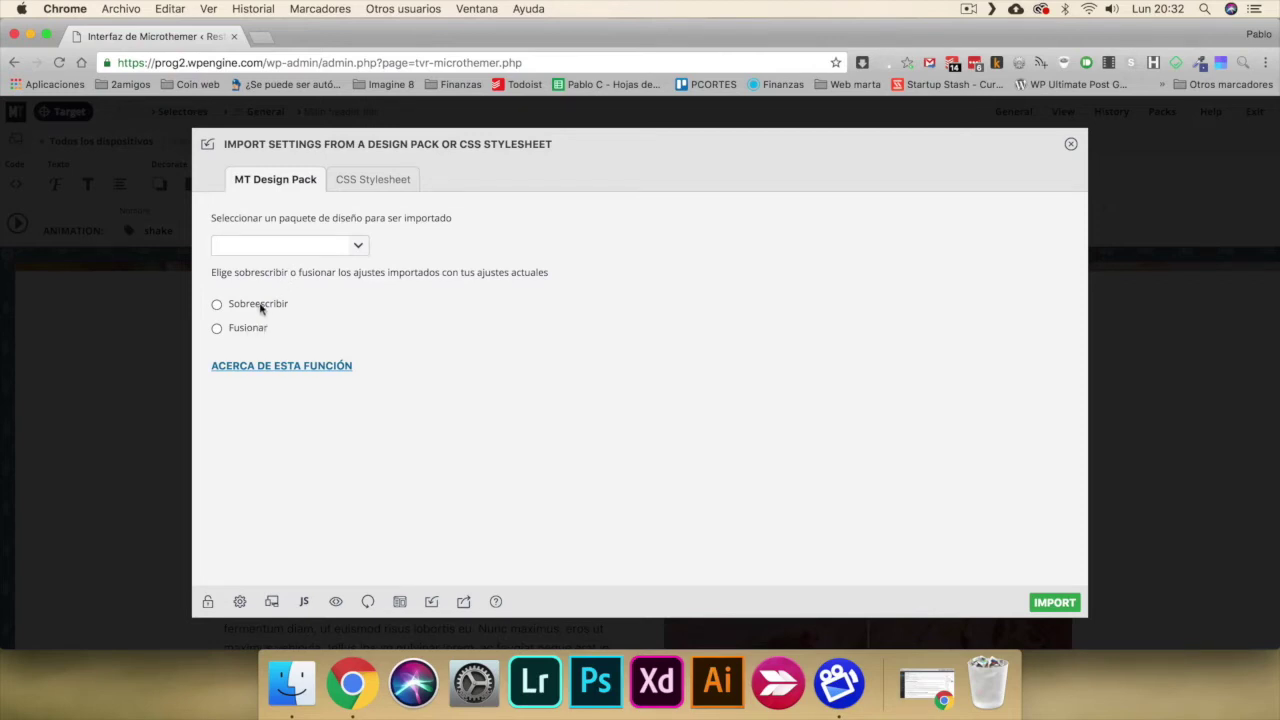
Step: Review the CSS stylesheet import sources and options, and open the settings for exporting the work as a design pack
{"action": "left_click", "coordinate": [358, 180]}
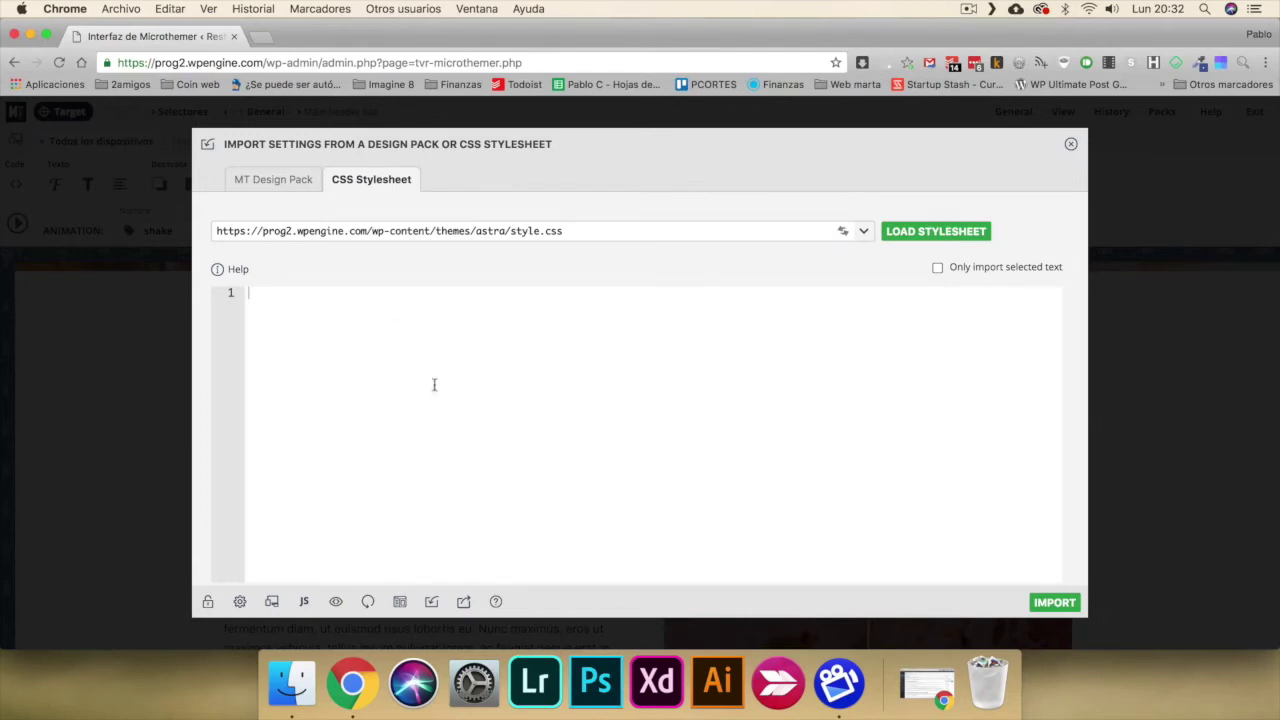
{"action": "scroll", "coordinate": [449, 385], "scroll_direction": "down", "scroll_amount": 1}
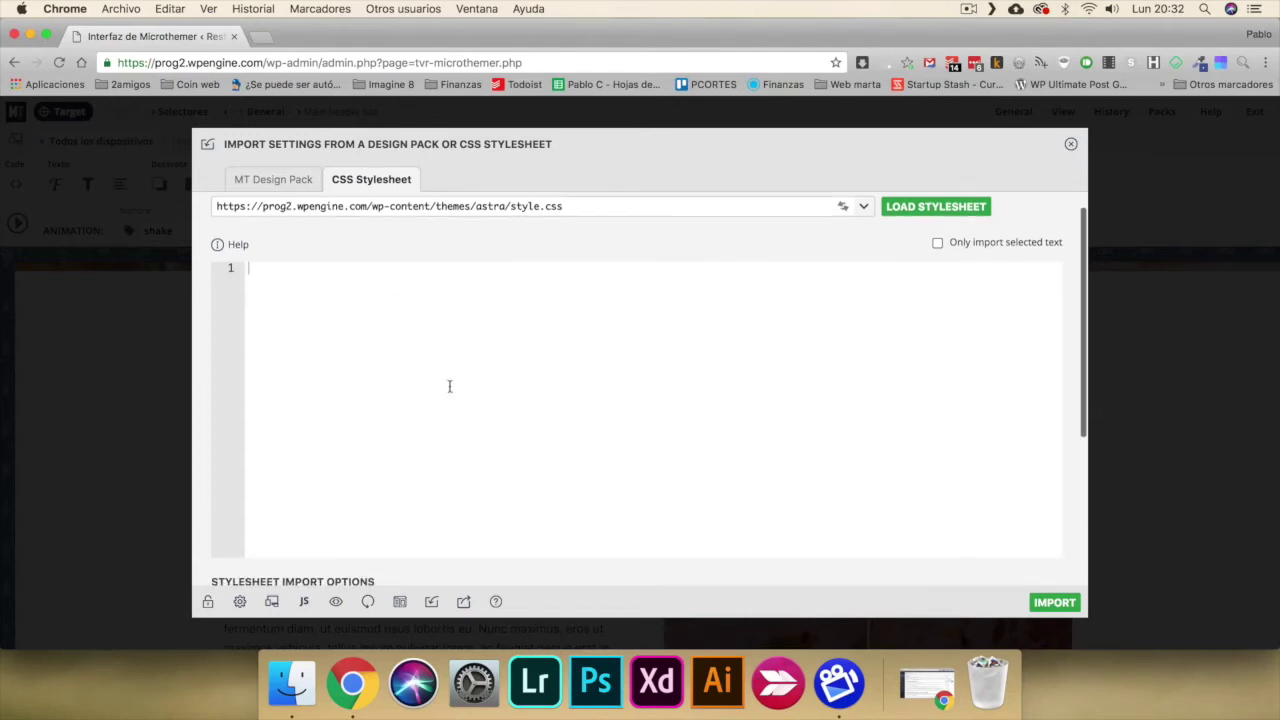
{"action": "left_click", "coordinate": [869, 207]}
{"action": "left_click", "coordinate": [869, 207]}
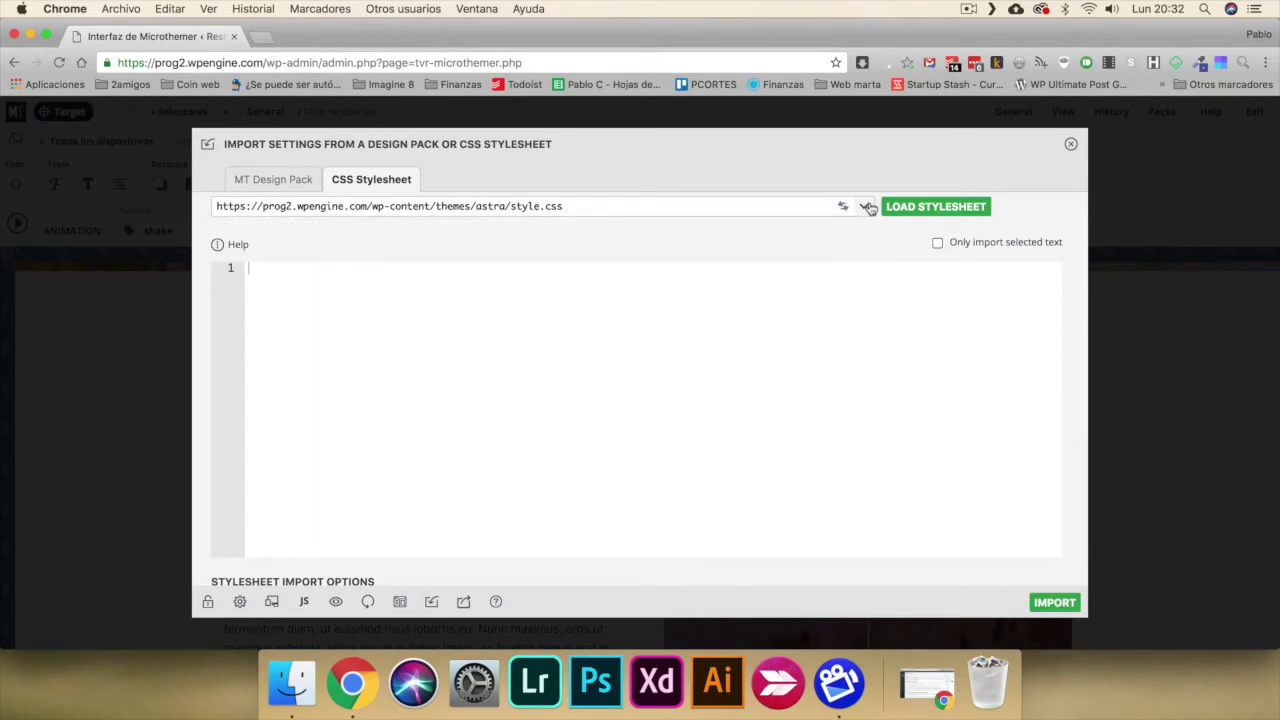
{"action": "scroll", "coordinate": [336, 344], "scroll_direction": "down", "scroll_amount": 5}
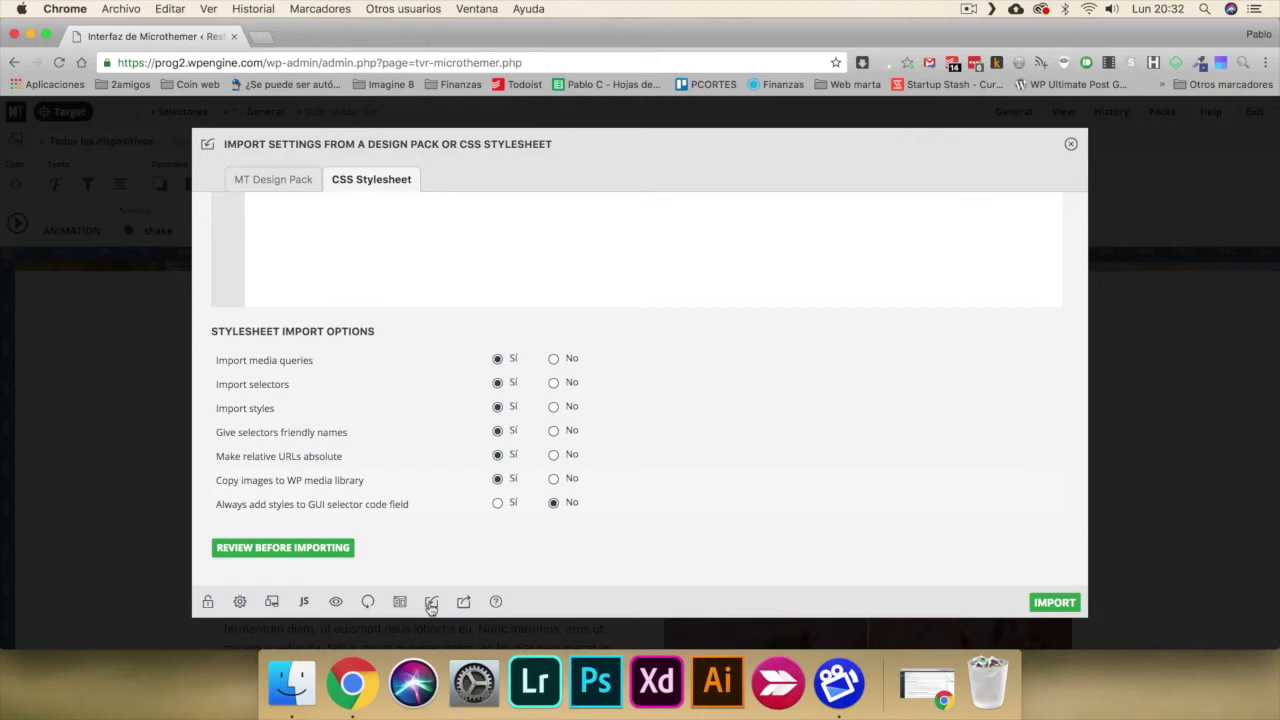
{"action": "left_click", "coordinate": [463, 602]}
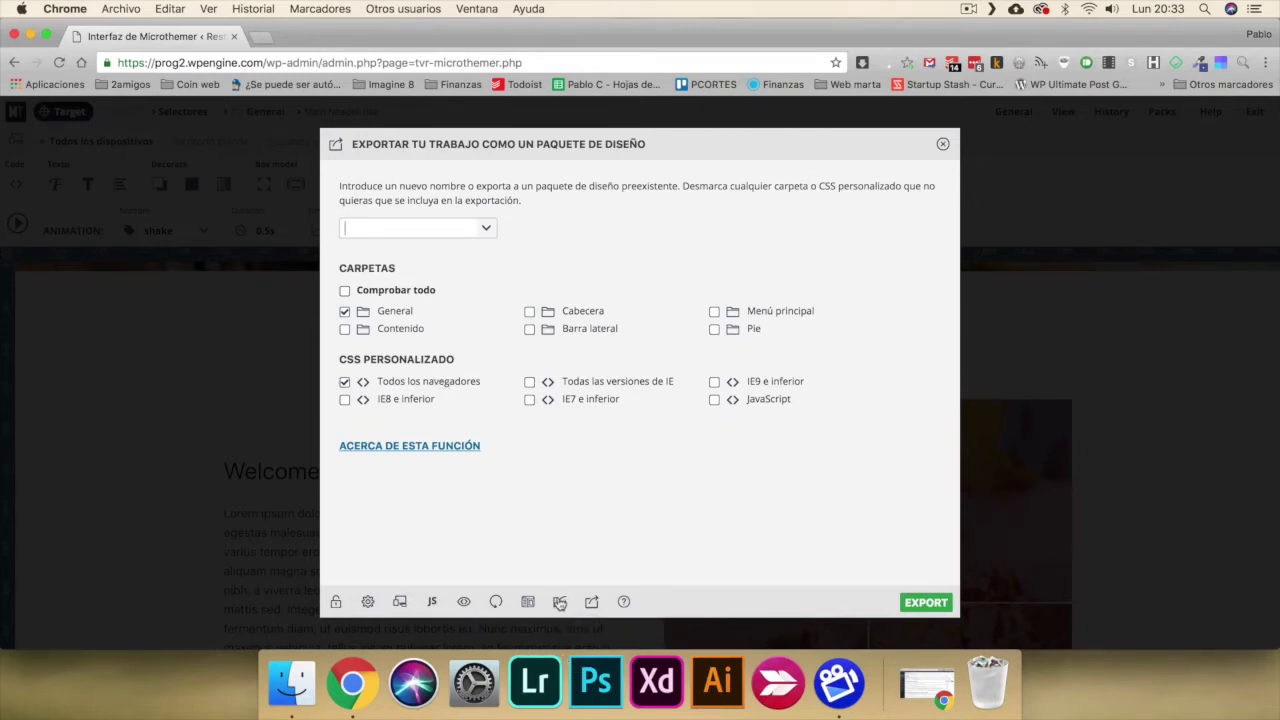
Step: Open the help center and read the Color de fondo reference in the Fondo section
{"action": "left_click", "coordinate": [624, 602]}
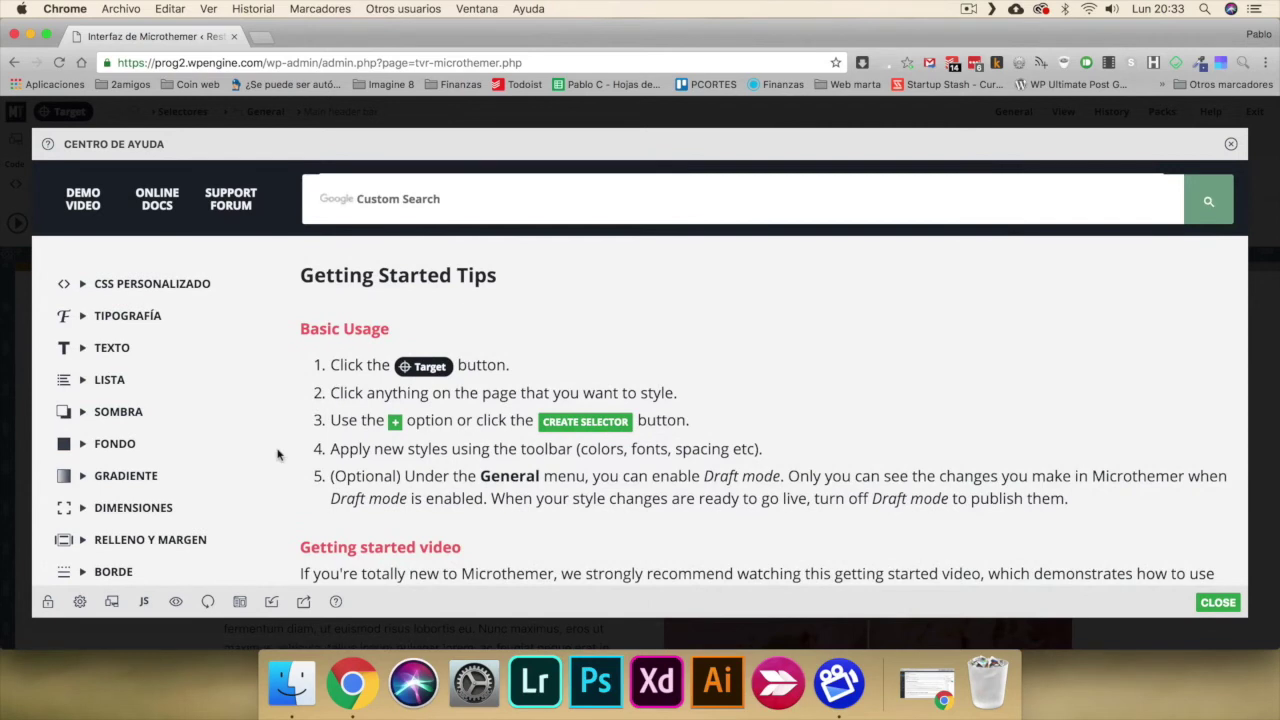
{"action": "scroll", "coordinate": [278, 455], "scroll_direction": "down", "scroll_amount": 3}
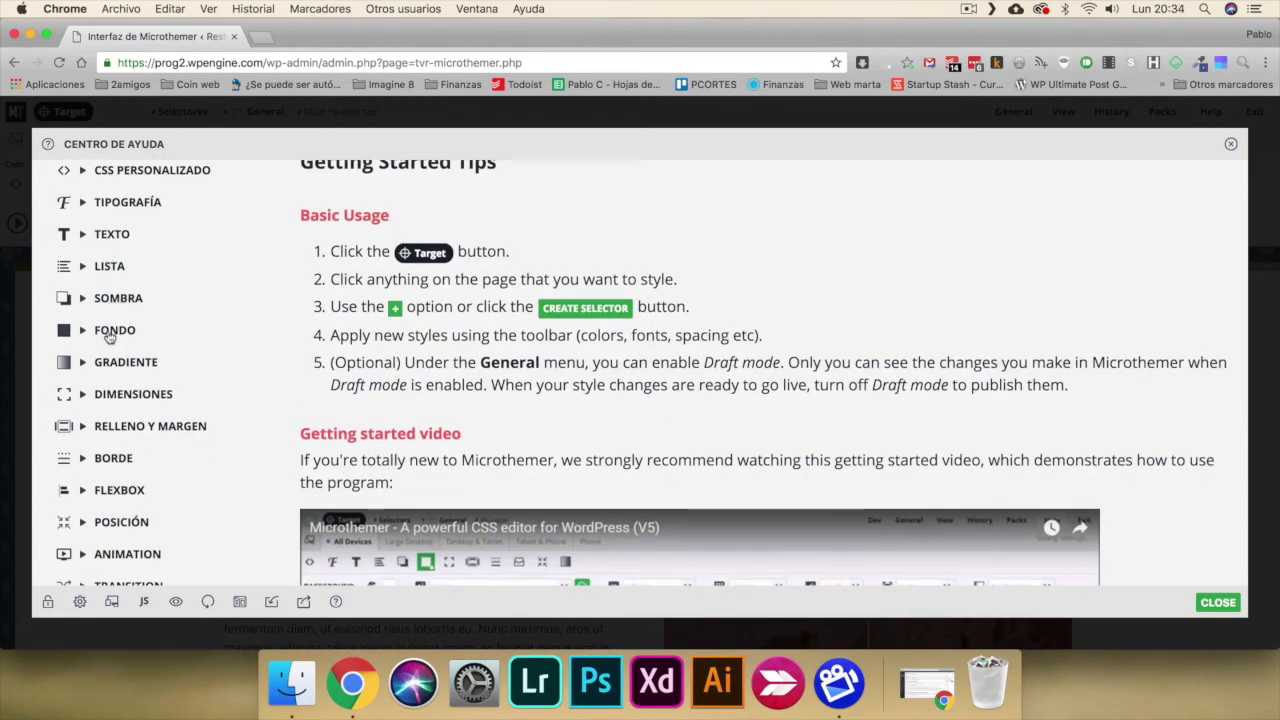
{"action": "left_click", "coordinate": [110, 334]}
{"action": "left_click", "coordinate": [124, 366]}
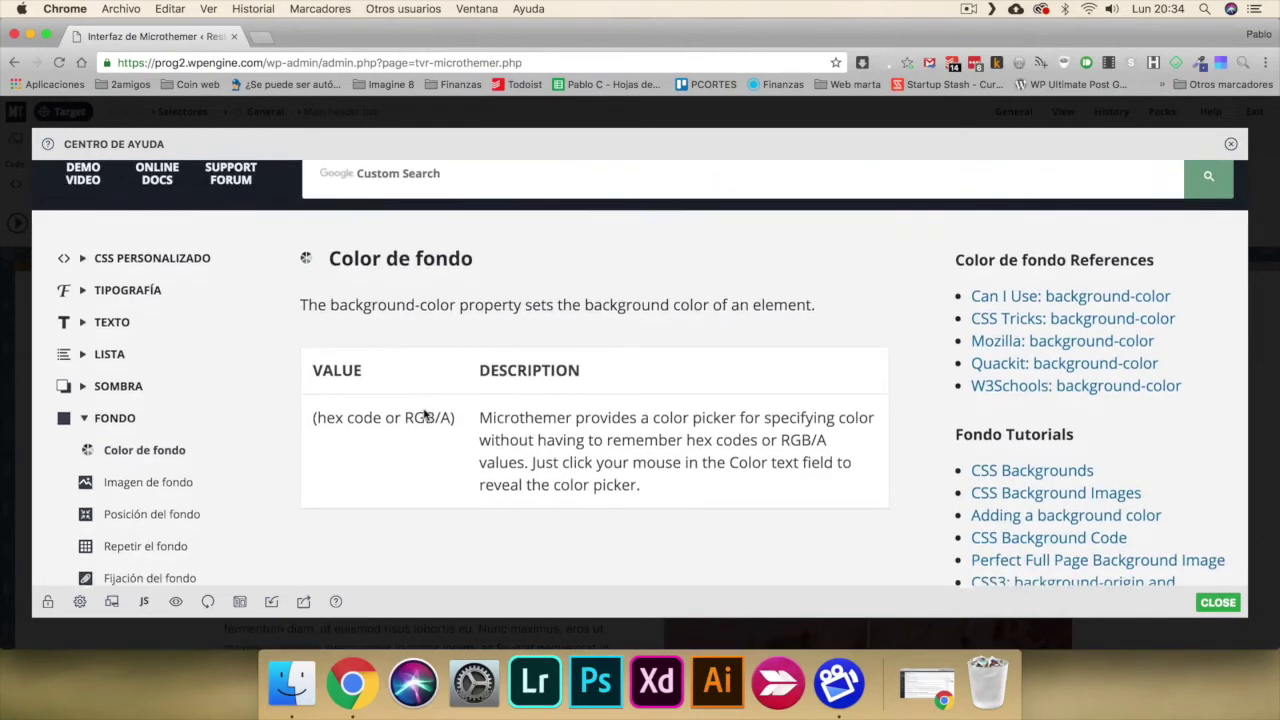
{"action": "scroll", "coordinate": [622, 457], "scroll_direction": "down", "scroll_amount": 1}
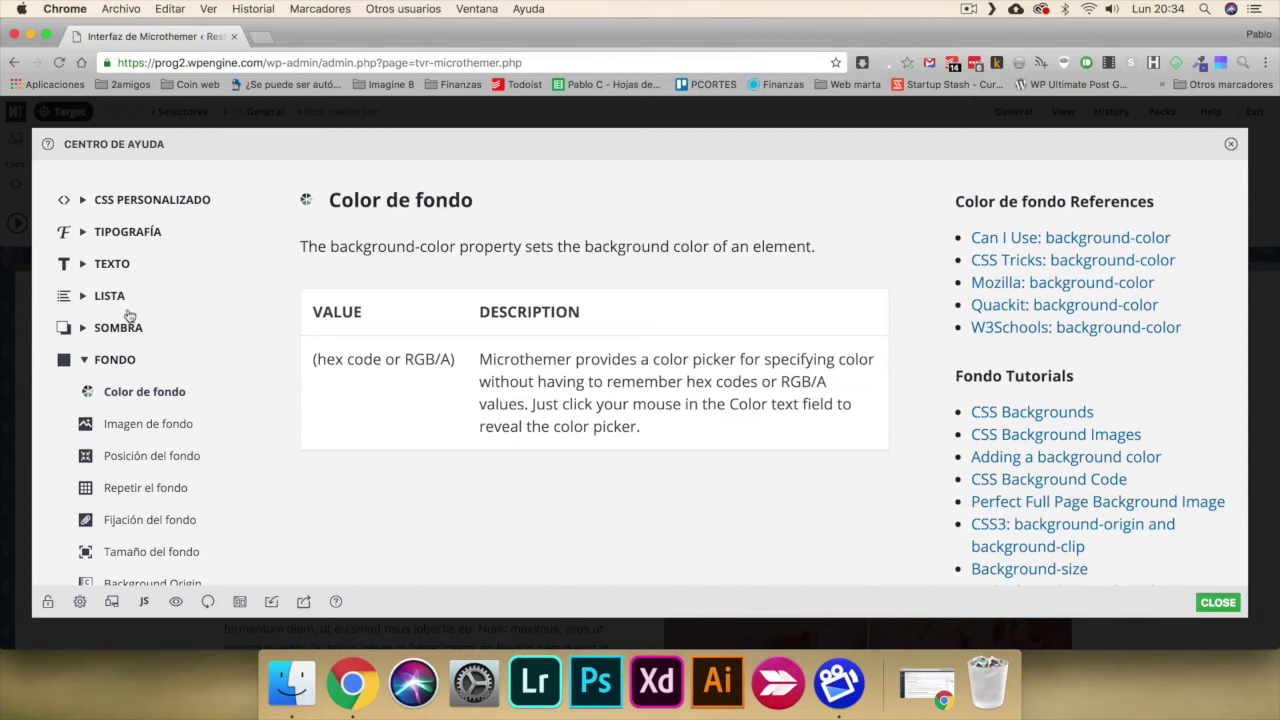
Step: Read the Relleno superior reference in the Relleno y margen section, look over the remaining topics and close the help center
{"action": "scroll", "coordinate": [116, 308], "scroll_direction": "down", "scroll_amount": 4}
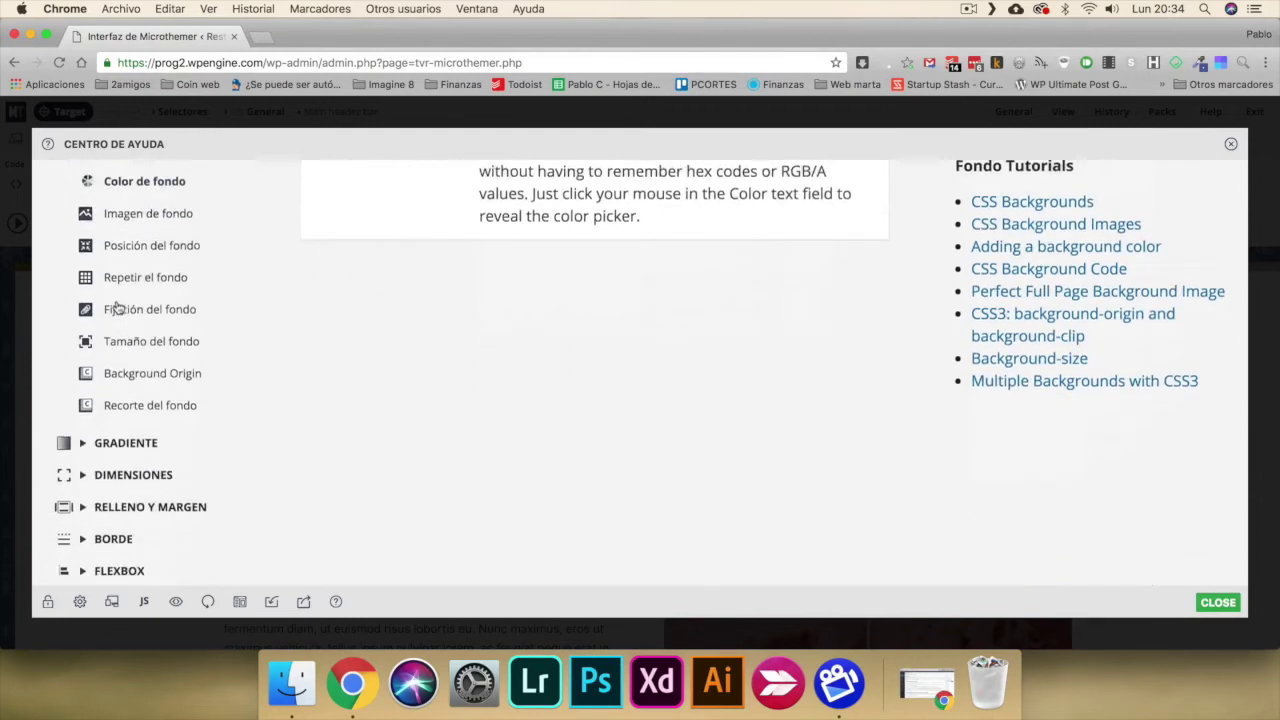
{"action": "scroll", "coordinate": [116, 308], "scroll_direction": "down", "scroll_amount": 2}
{"action": "left_click", "coordinate": [137, 404]}
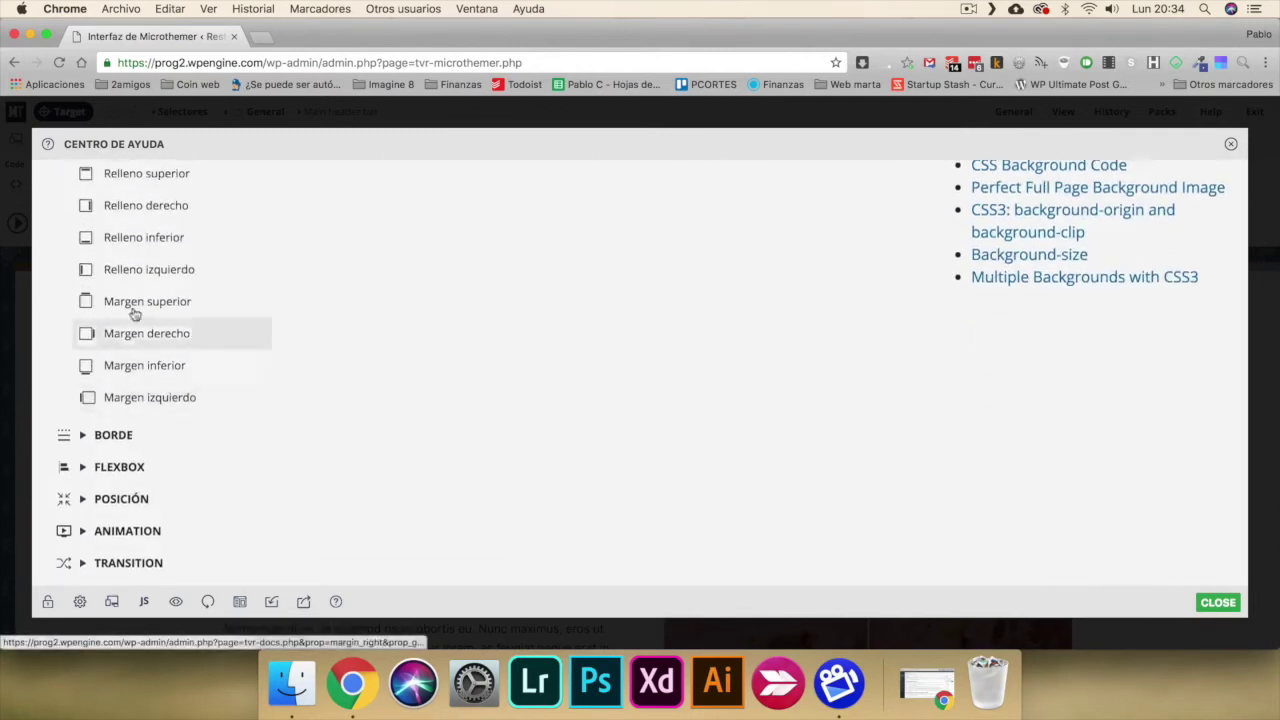
{"action": "left_click", "coordinate": [145, 186]}
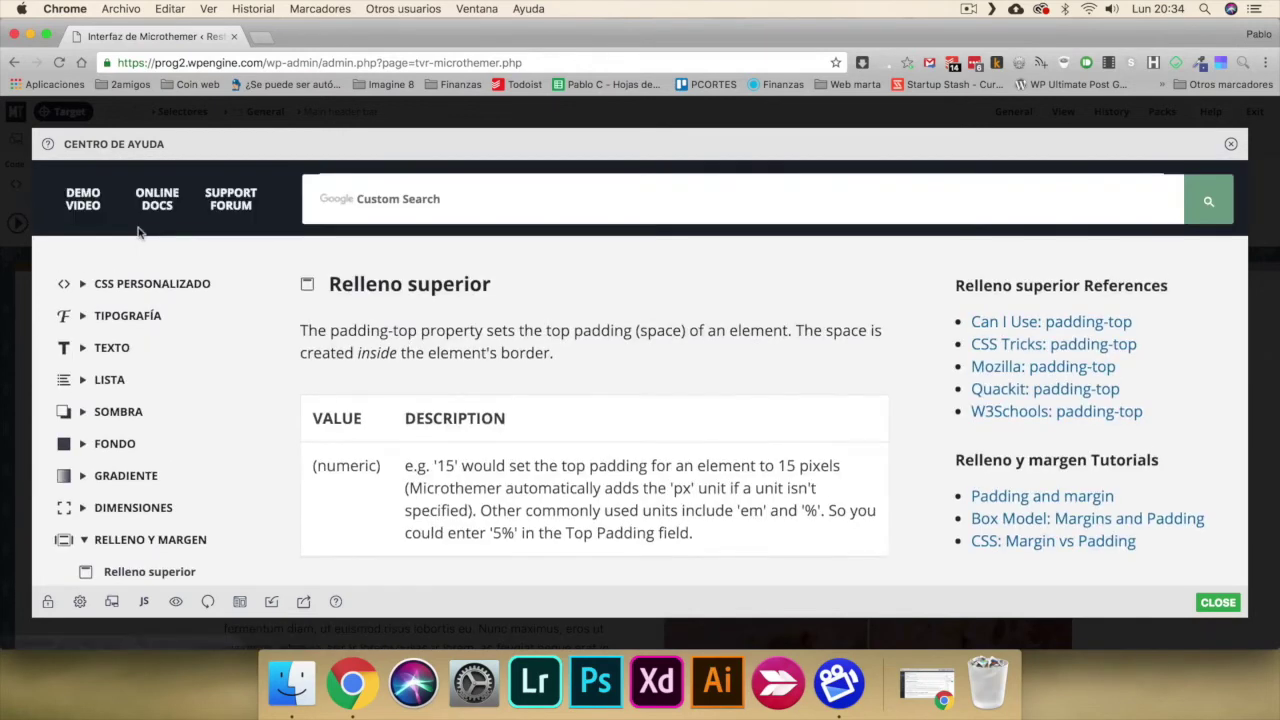
{"action": "scroll", "coordinate": [620, 500], "scroll_direction": "down", "scroll_amount": 4}
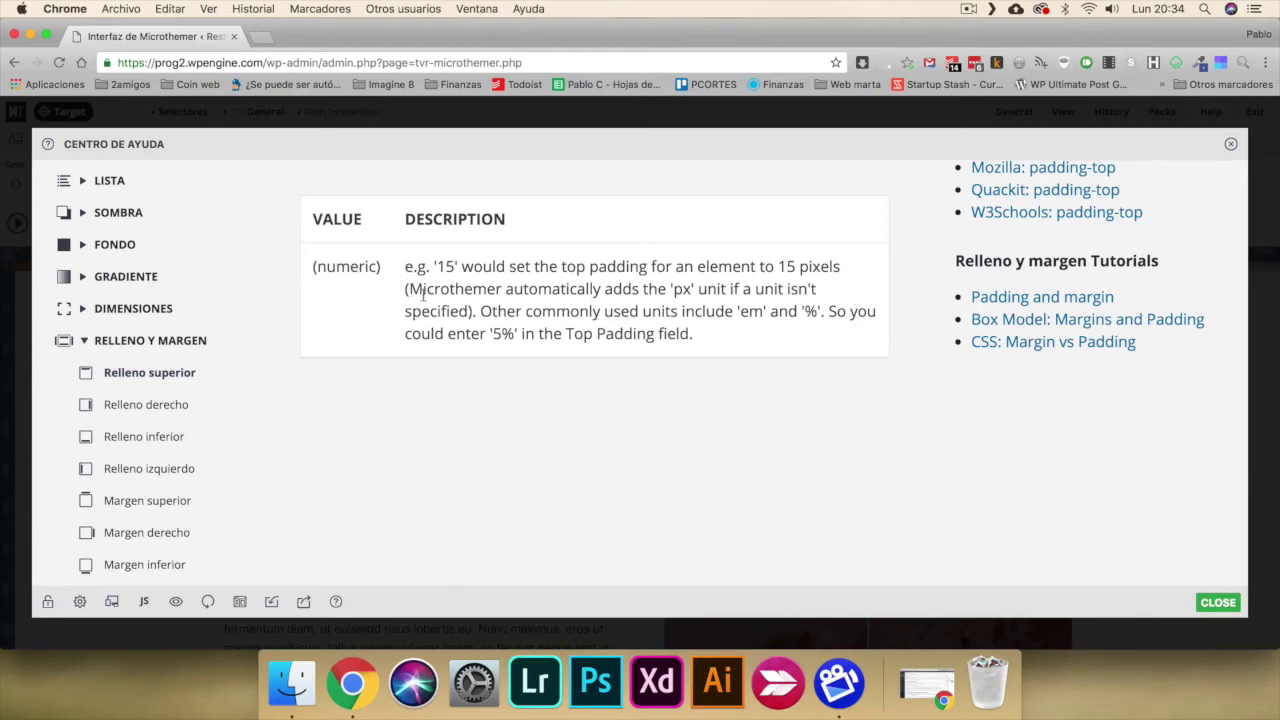
{"action": "scroll", "coordinate": [424, 293], "scroll_direction": "down", "scroll_amount": 4}
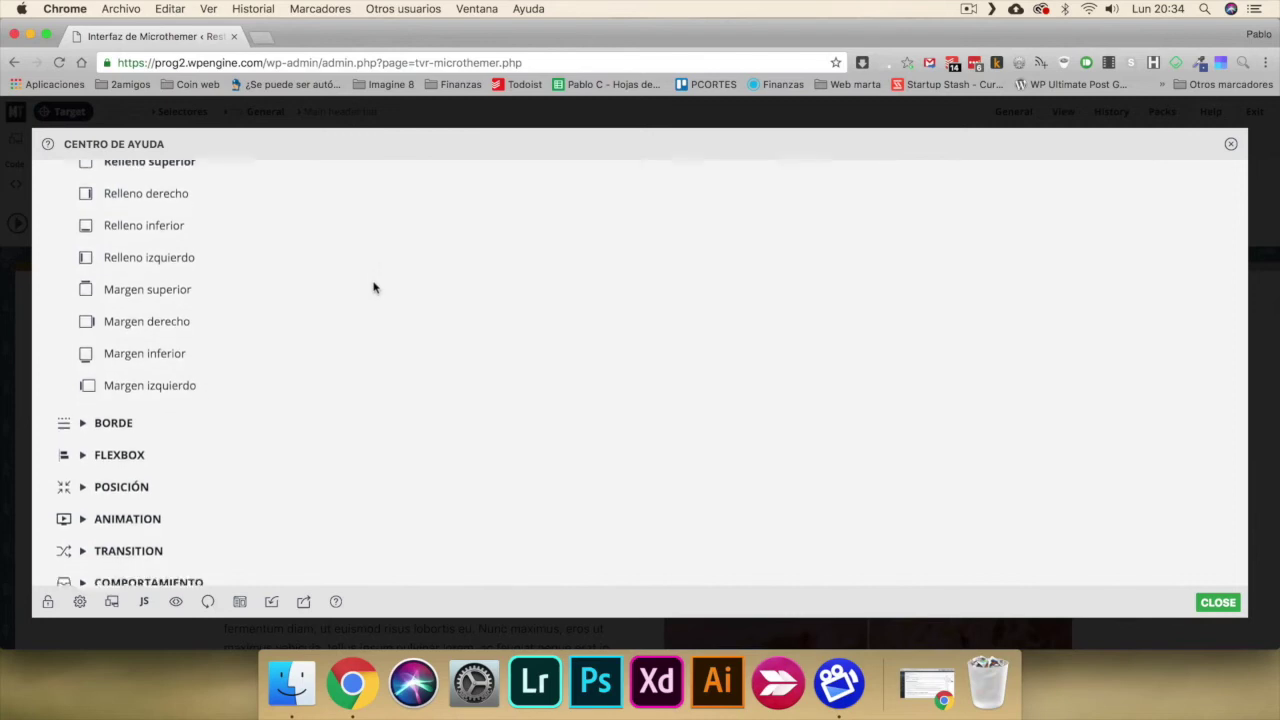
{"action": "scroll", "coordinate": [374, 288], "scroll_direction": "up", "scroll_amount": 8}
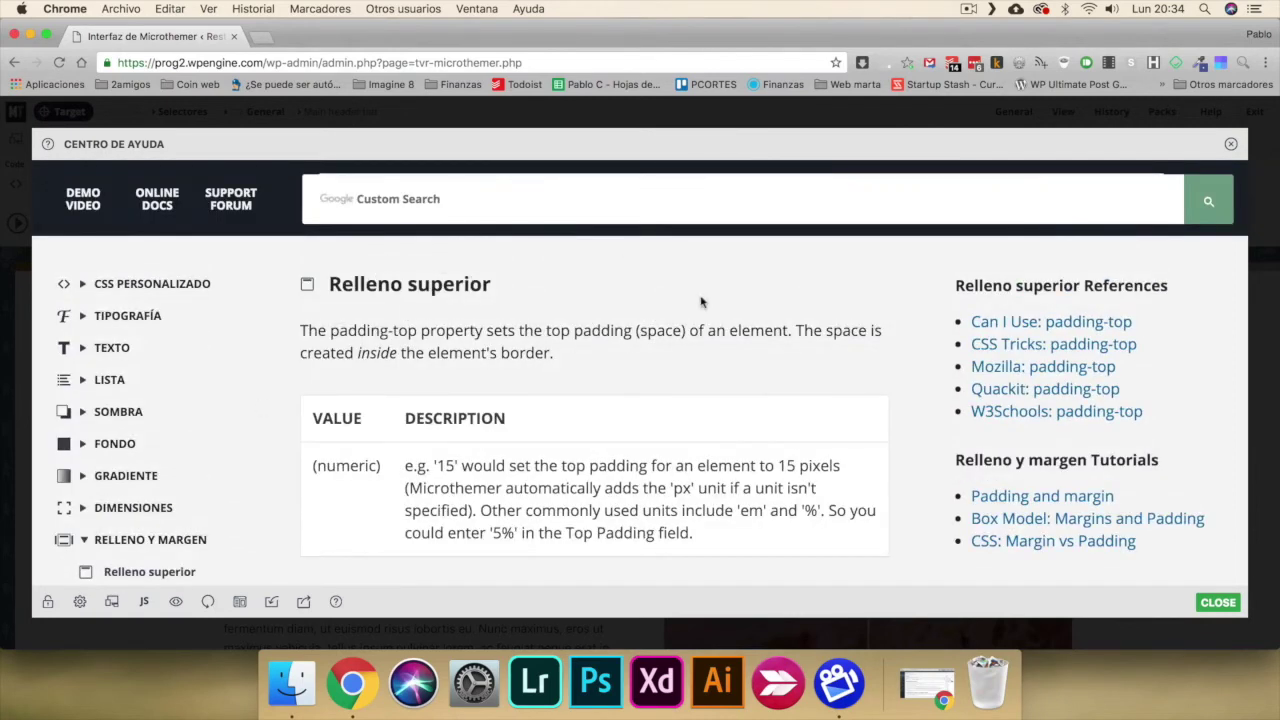
{"action": "left_click", "coordinate": [1231, 144]}
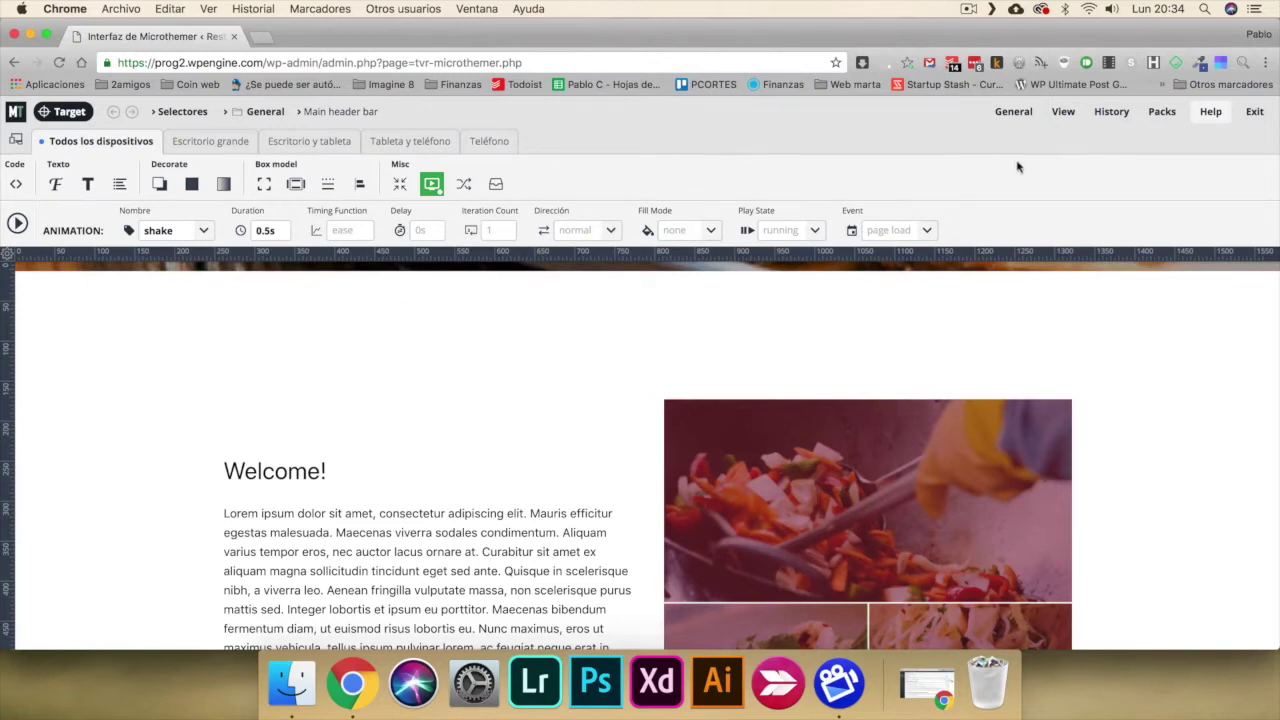
{"action": "mouse_move", "coordinate": [1028, 112]}
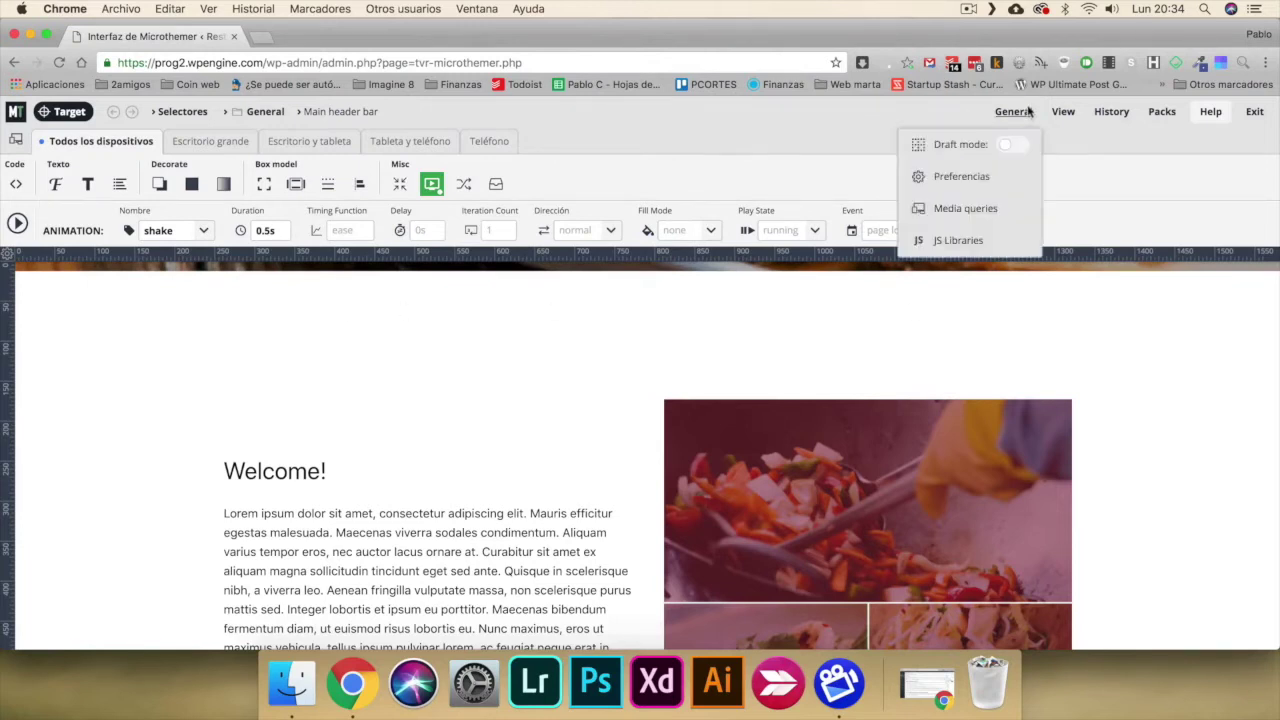
{"action": "left_click", "coordinate": [947, 178]}
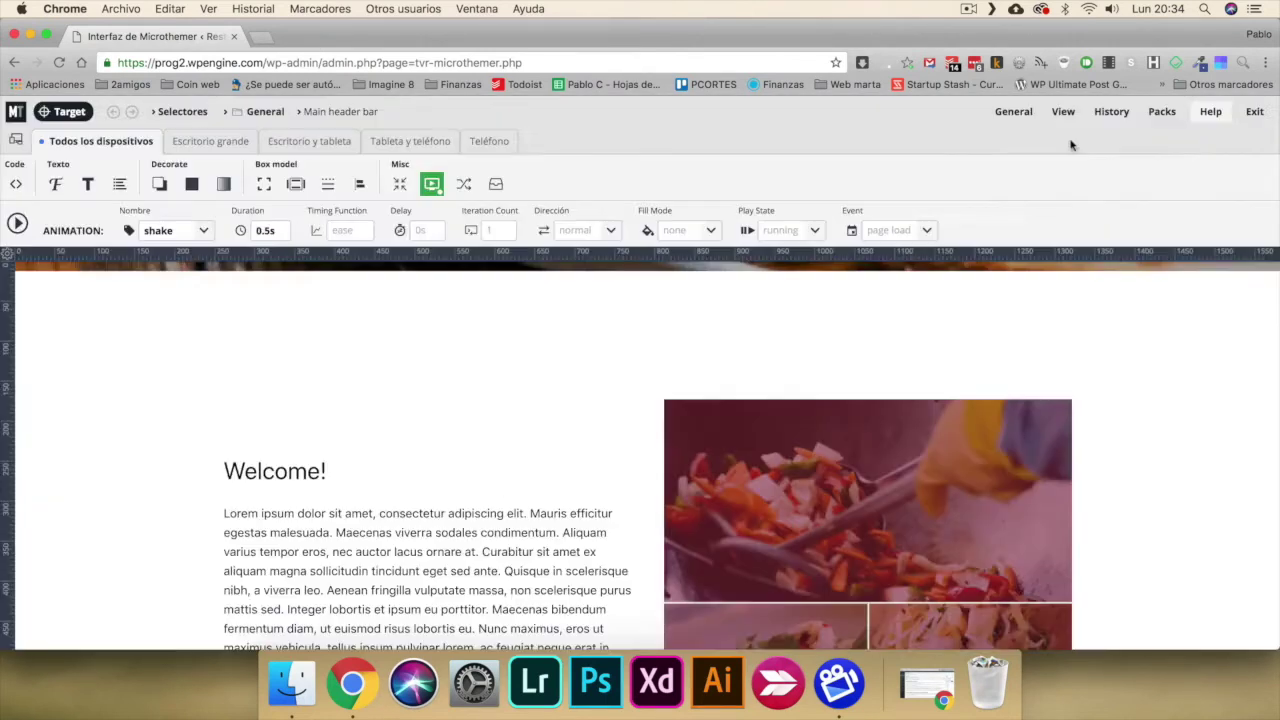
{"action": "left_click", "coordinate": [1071, 144]}
{"action": "mouse_move", "coordinate": [1104, 131]}
{"action": "mouse_move", "coordinate": [1003, 119]}
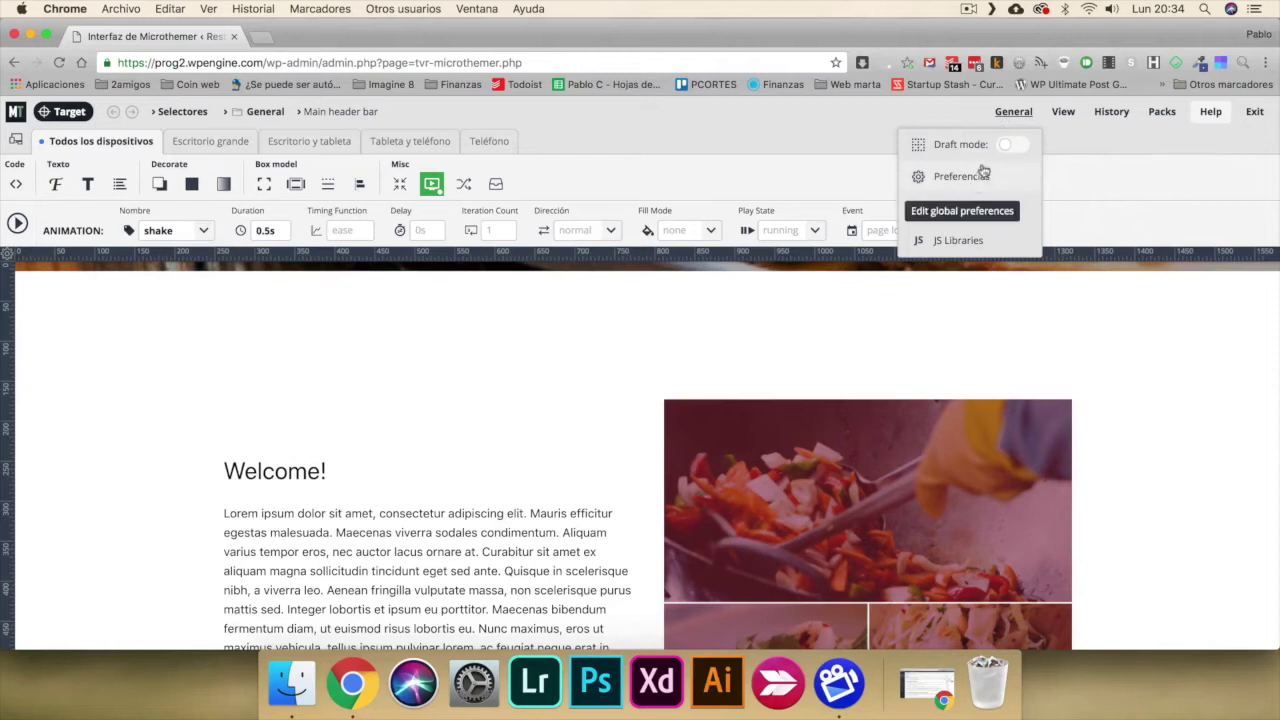
Step: Enable draft mode, then disable it again
{"action": "left_click", "coordinate": [1008, 148]}
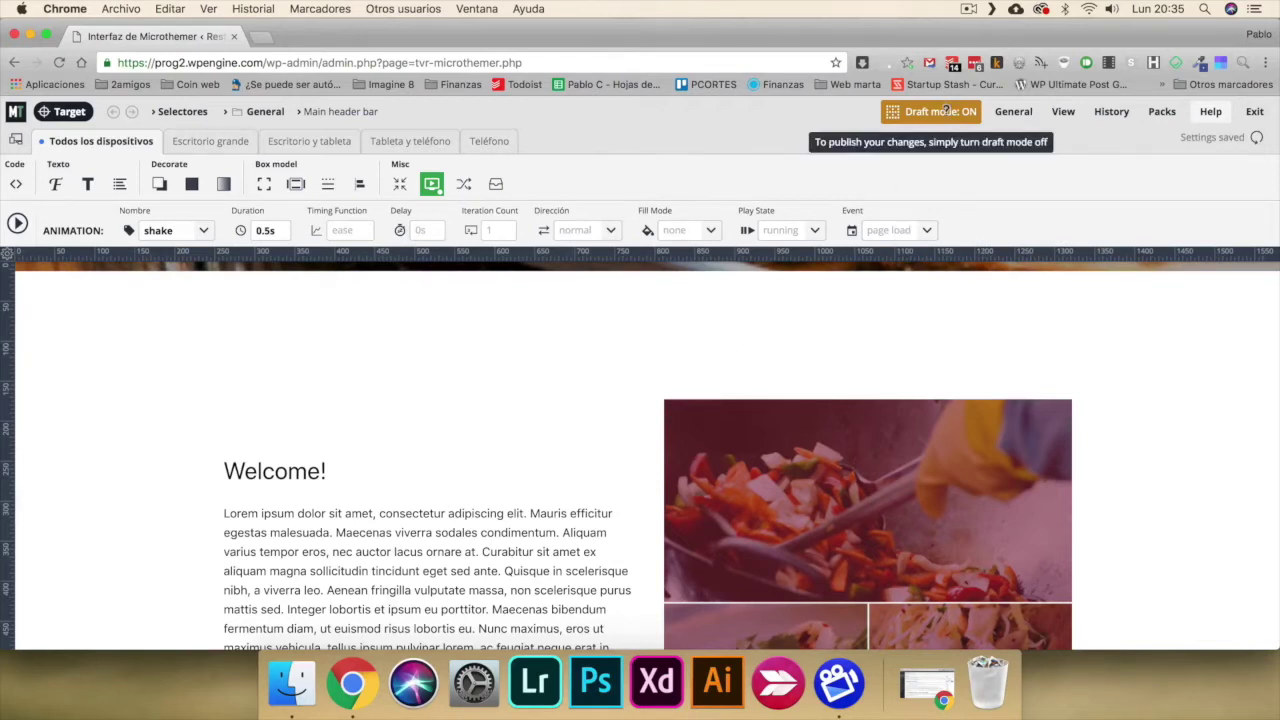
{"action": "left_click", "coordinate": [947, 108]}
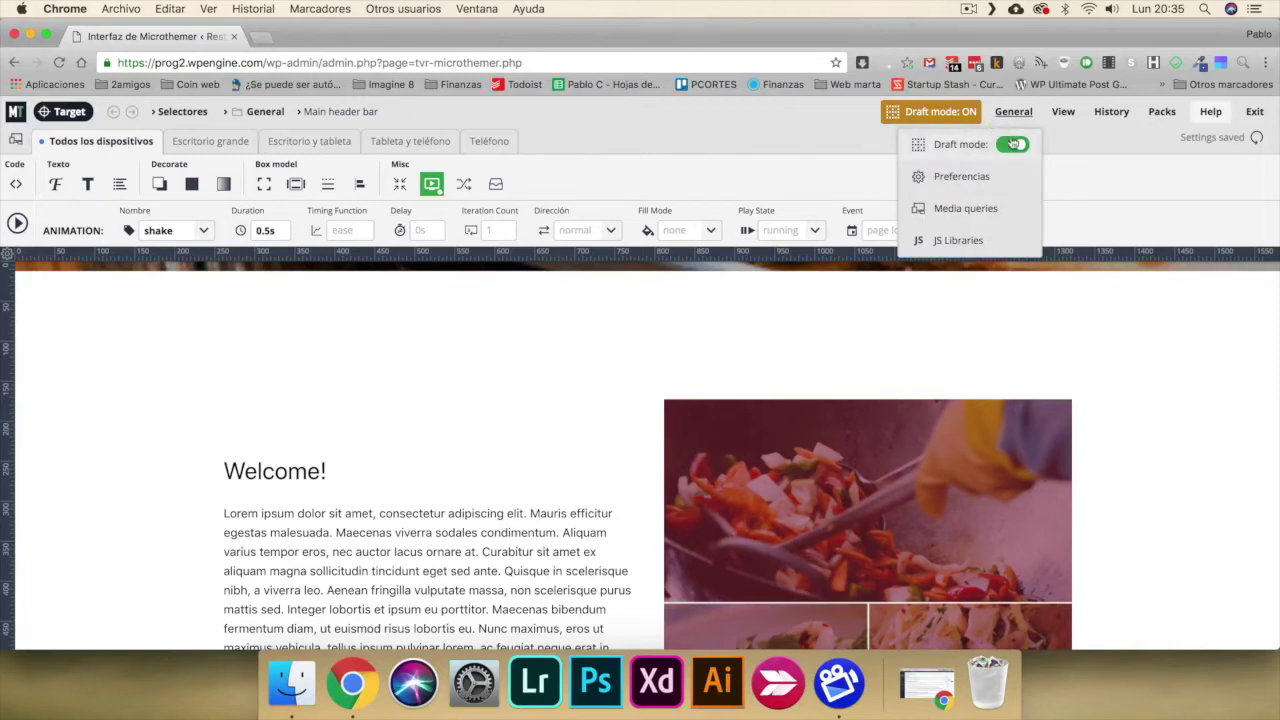
{"action": "left_click", "coordinate": [1012, 144]}
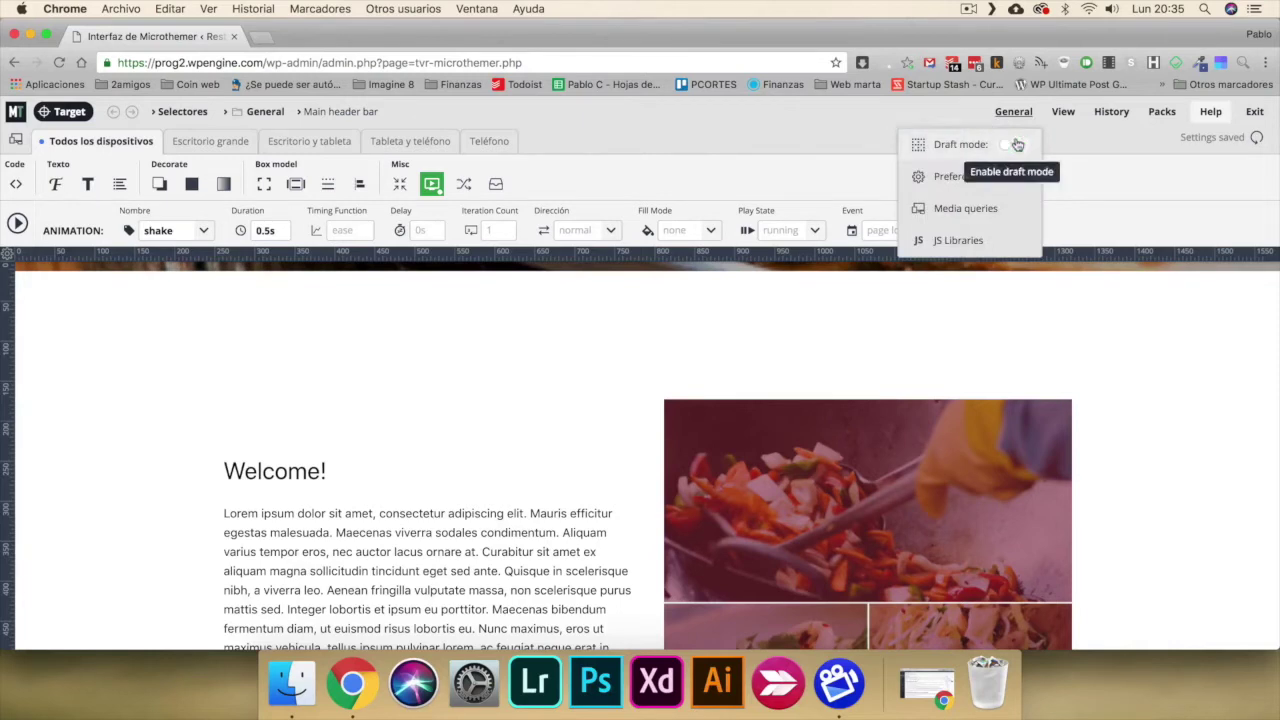
Step: View the media query settings and the Inactivo section of the Microthemer preferences, closing each dialog without changes
{"action": "left_click", "coordinate": [946, 209]}
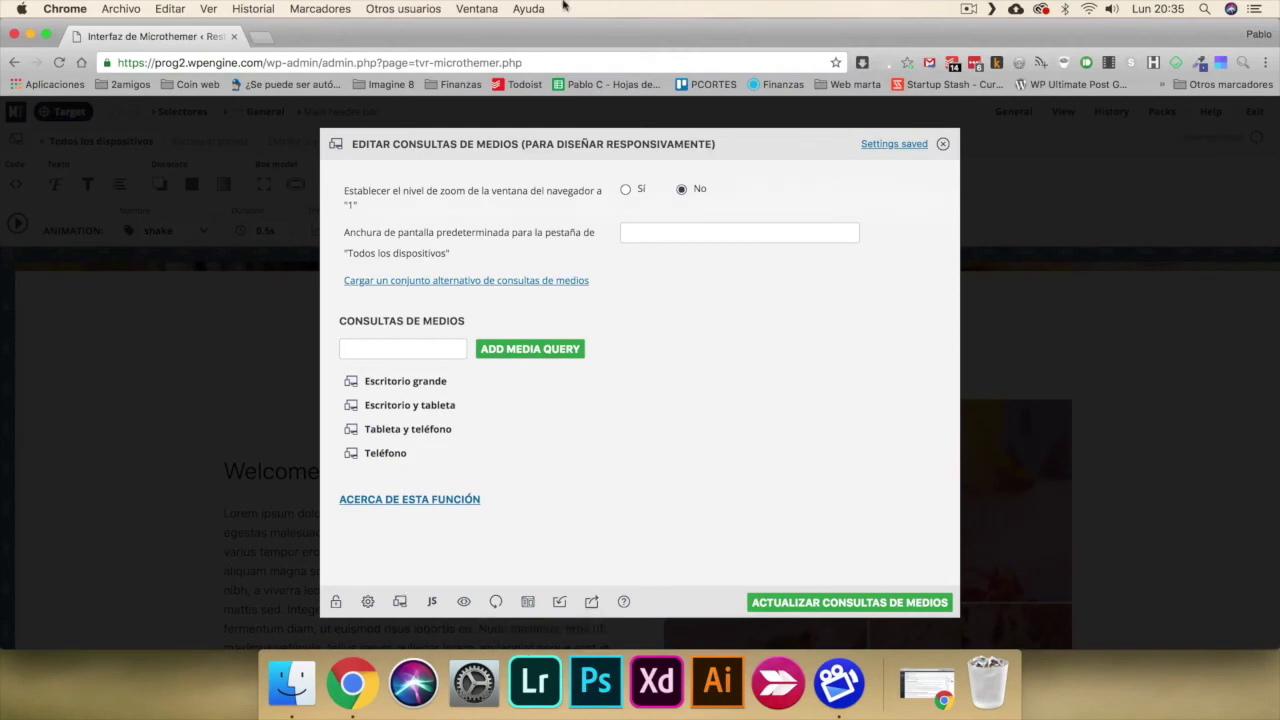
{"action": "left_click", "coordinate": [942, 146]}
{"action": "left_click", "coordinate": [1010, 114]}
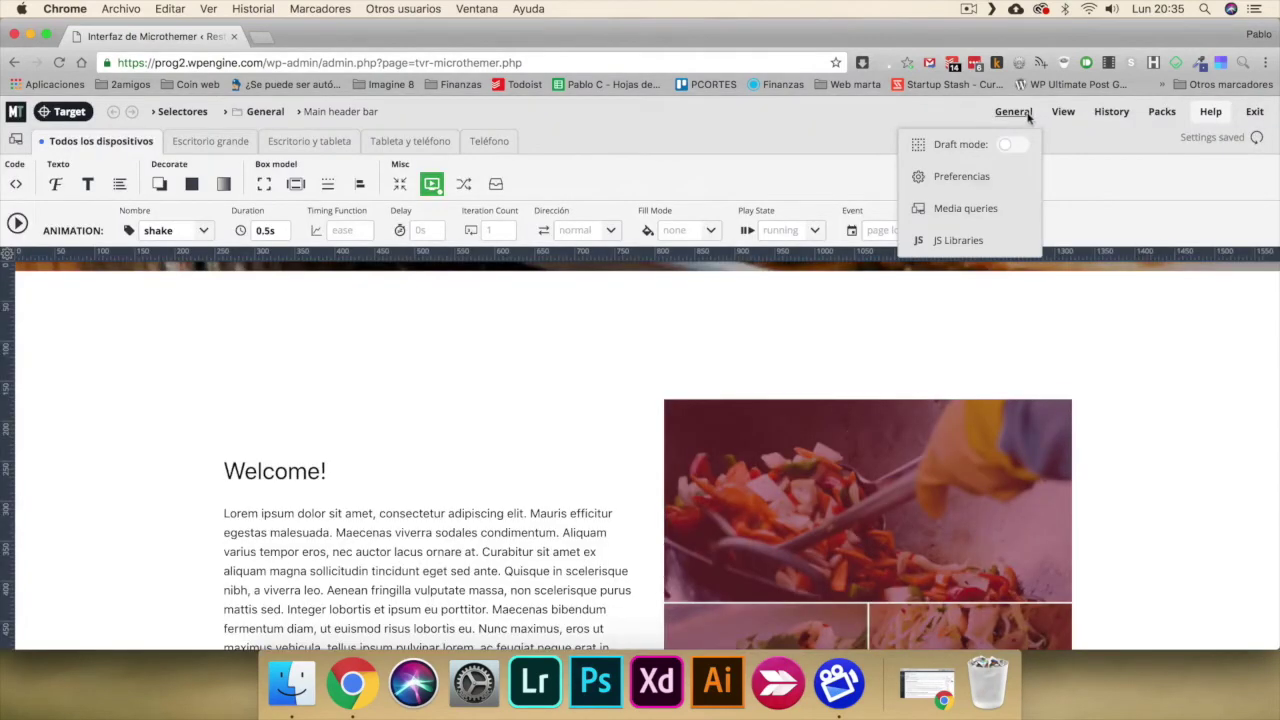
{"action": "left_click", "coordinate": [978, 178]}
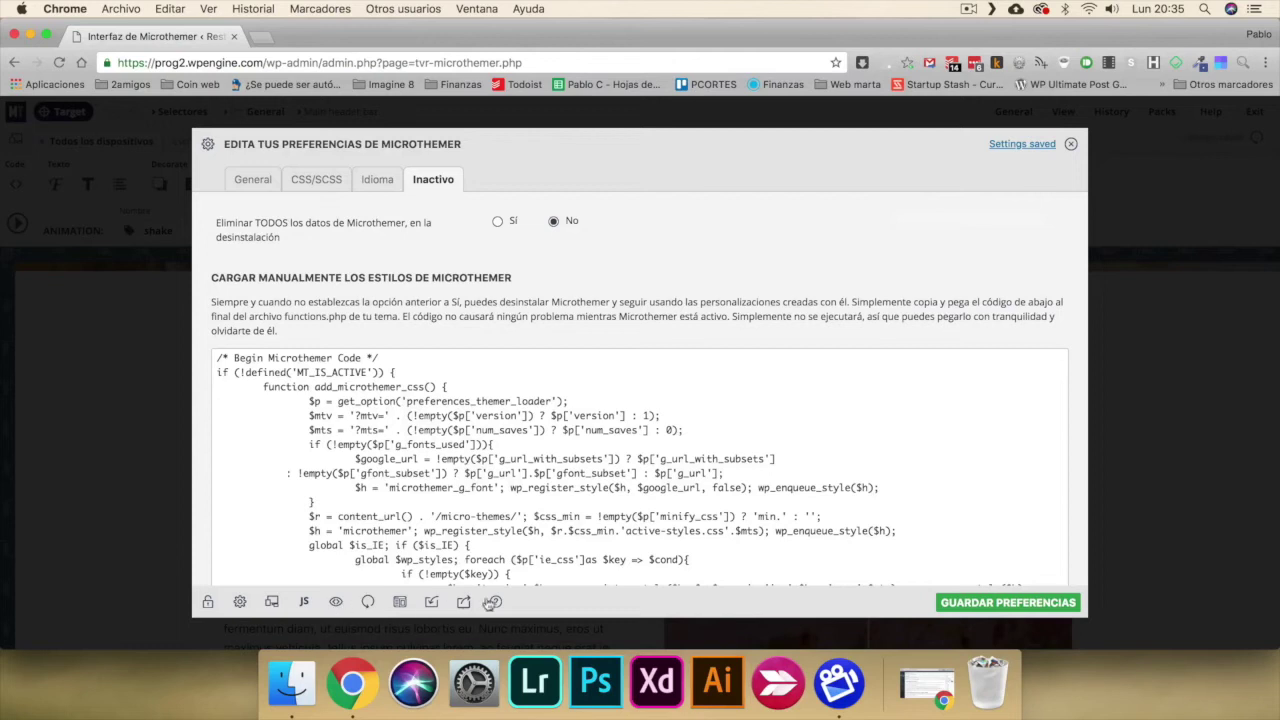
{"action": "left_click", "coordinate": [1070, 144]}
{"action": "left_click", "coordinate": [1013, 112]}
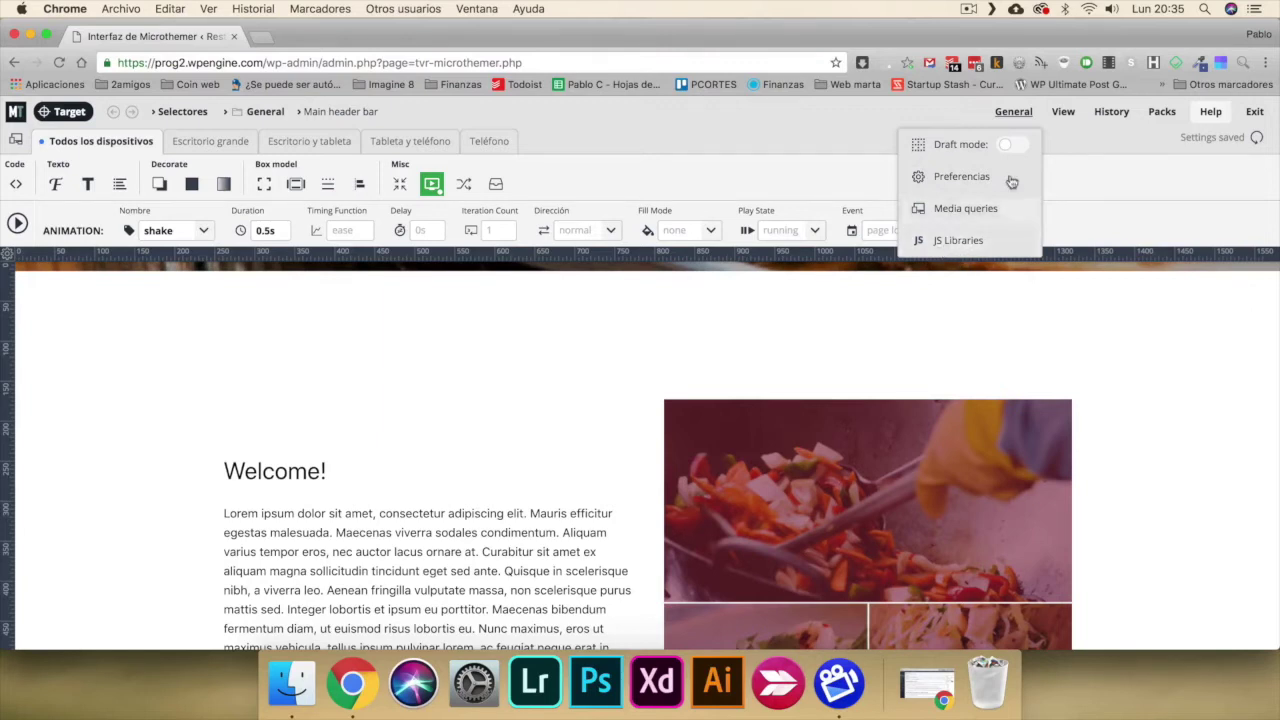
Step: Show the custom CSS and JavaScript code editor, then return to the visual styling interface
{"action": "left_click", "coordinate": [1063, 112]}
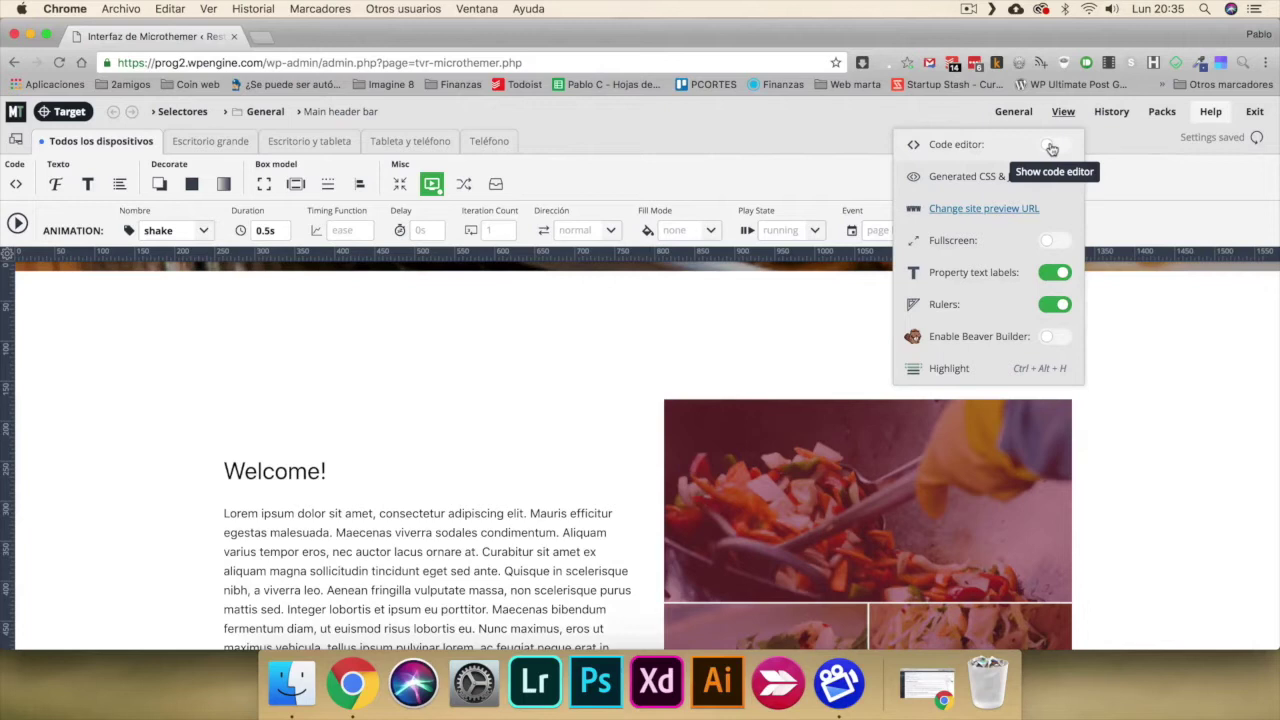
{"action": "left_click", "coordinate": [1051, 147]}
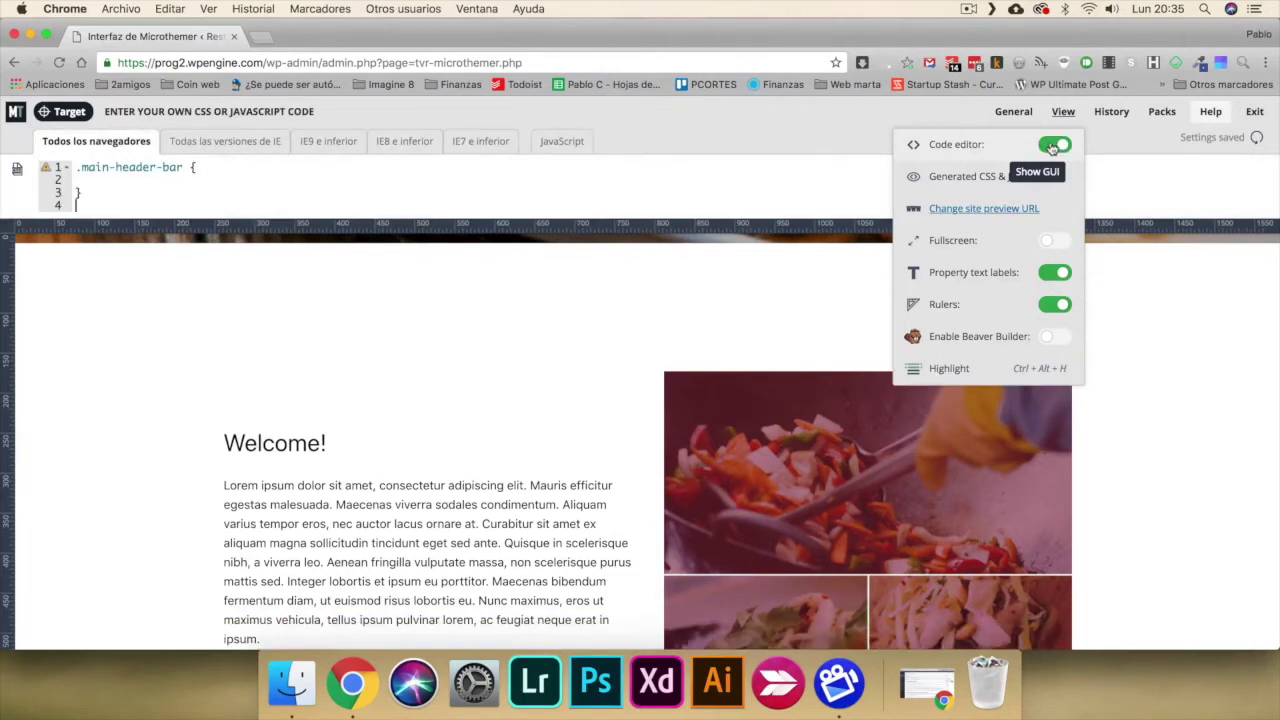
{"action": "left_click", "coordinate": [1051, 147]}
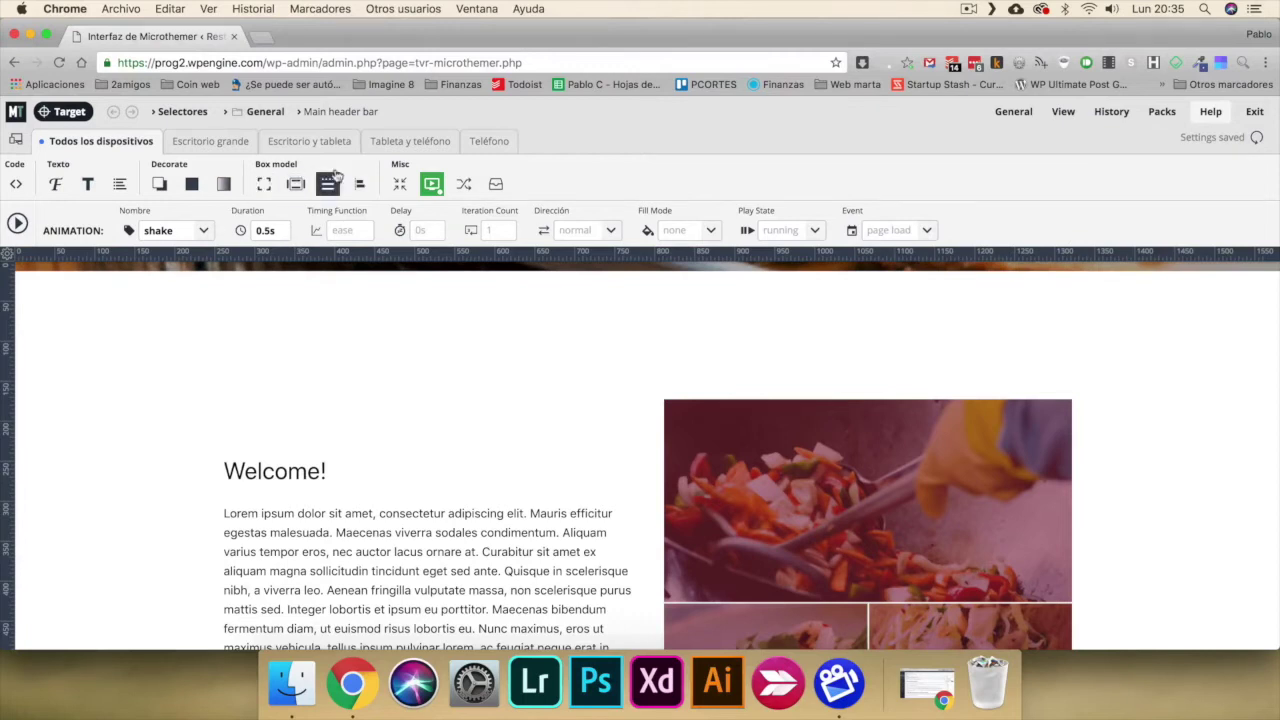
{"action": "mouse_move", "coordinate": [1028, 118]}
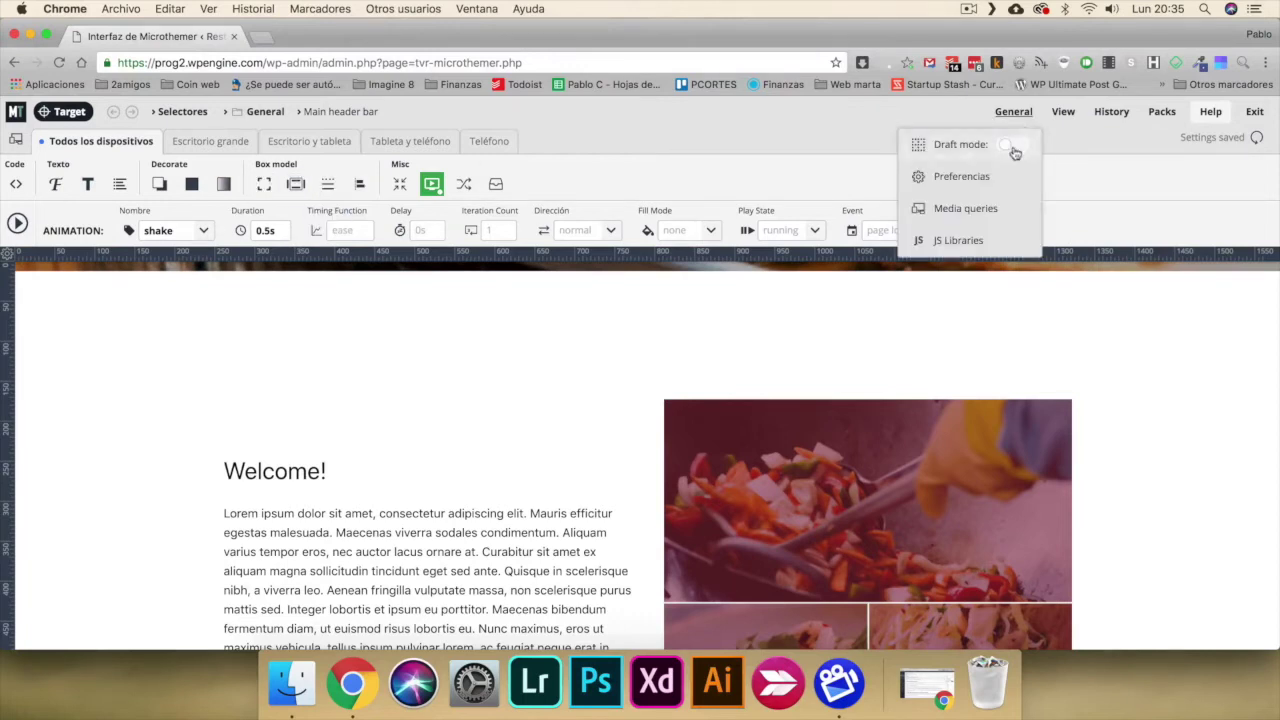